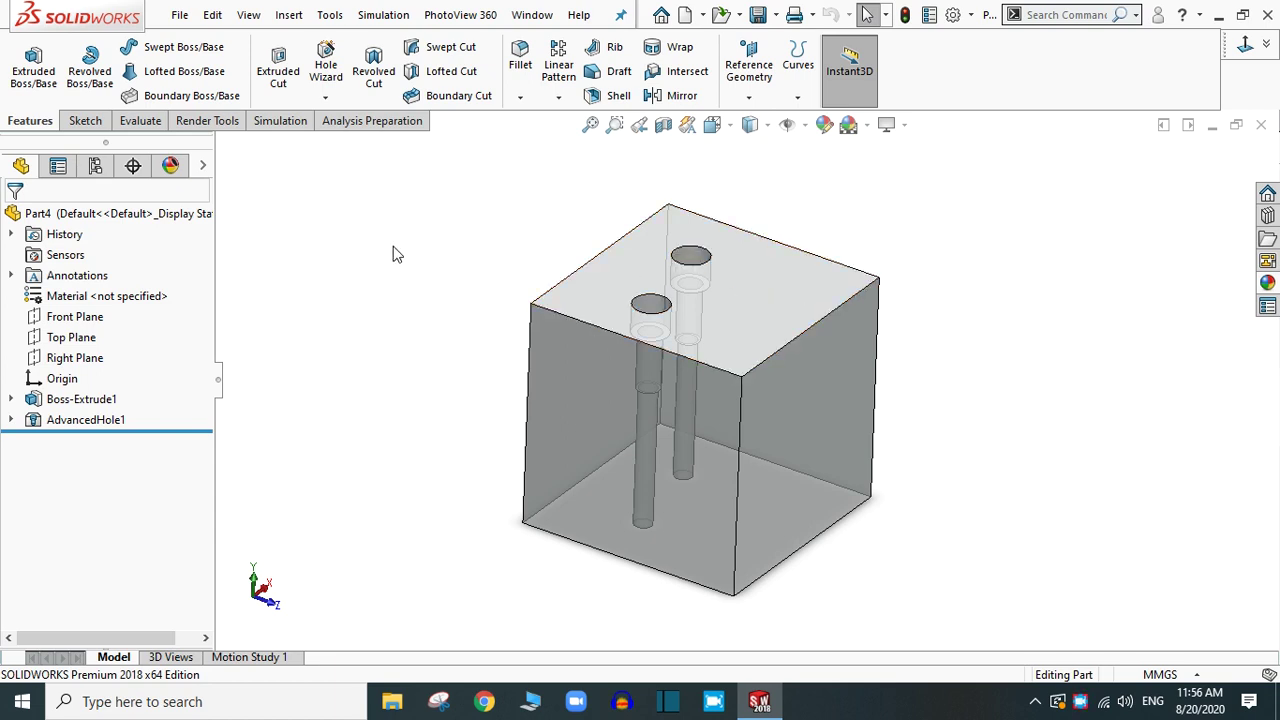
Look through the hole feature variants and the Insert features menu, then close the menus.
left_click(324, 98)
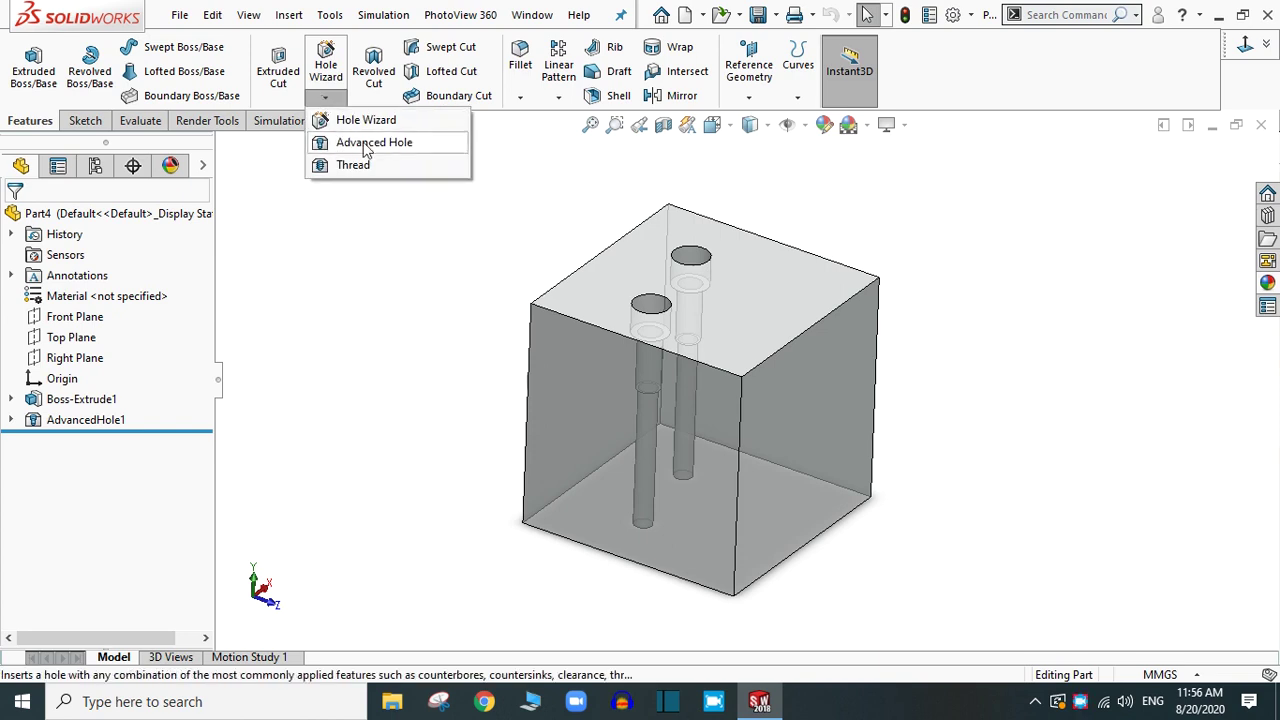
left_click(287, 18)
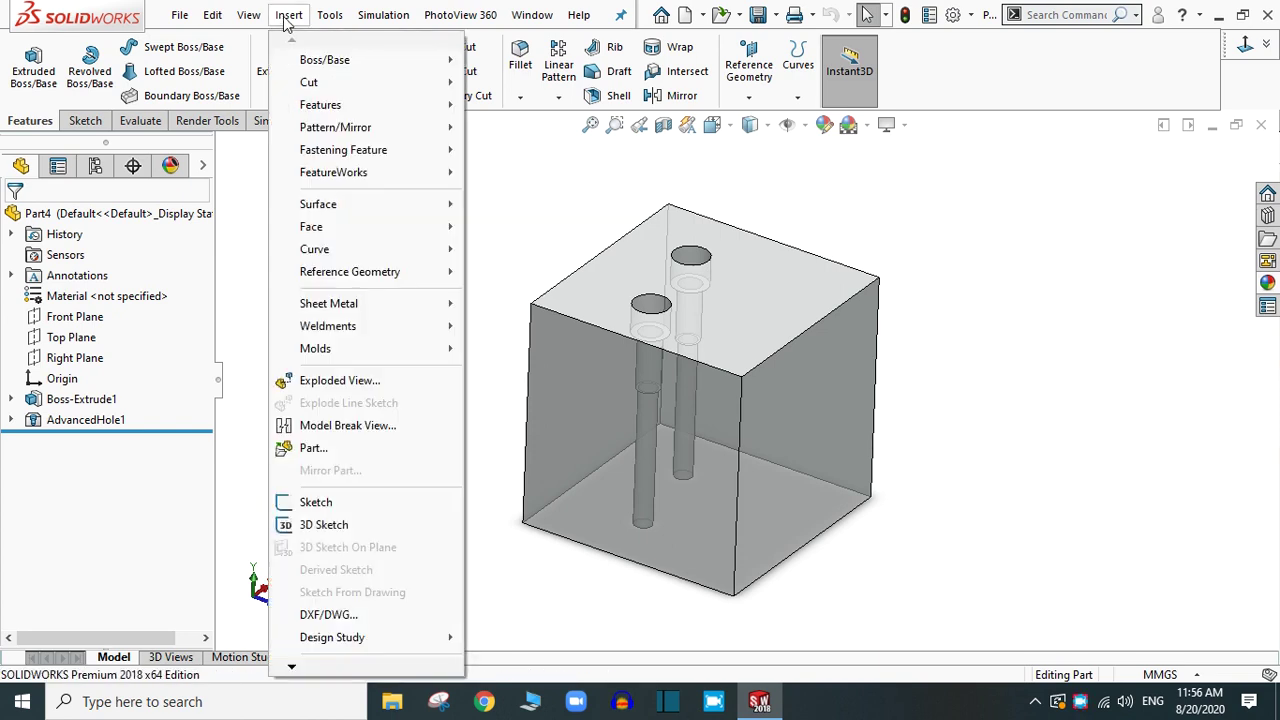
mouse_move(316, 112)
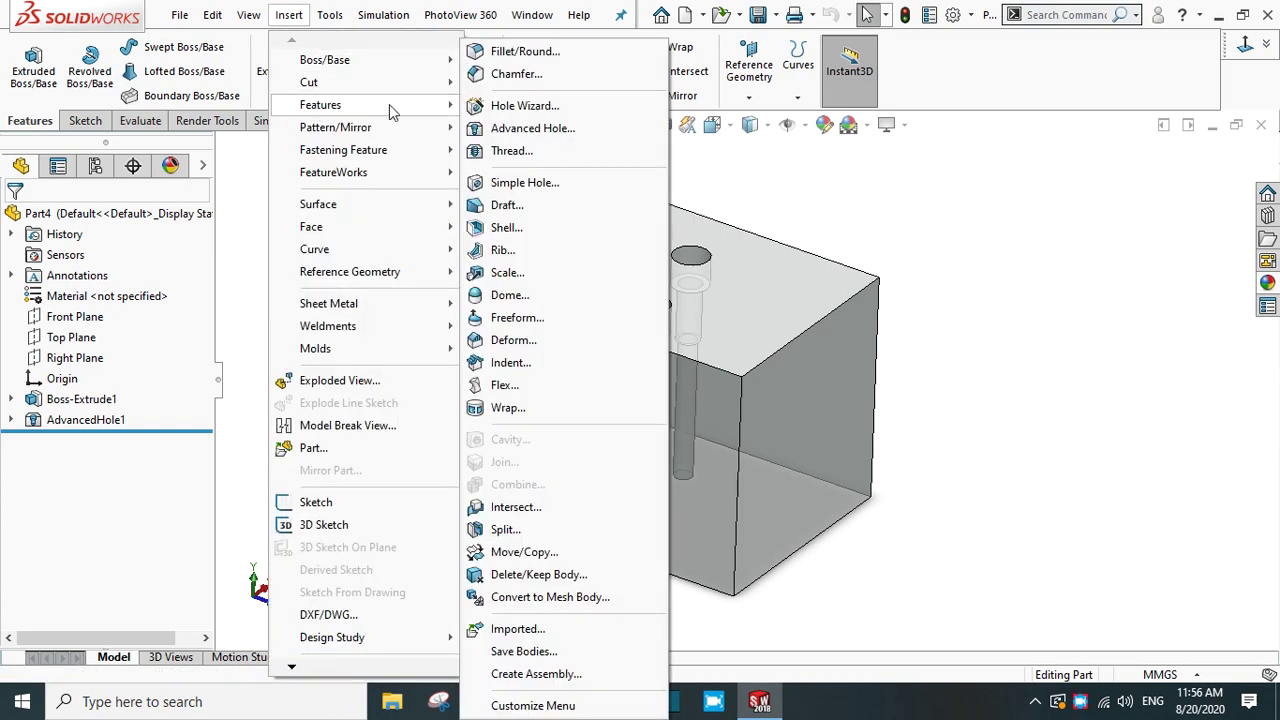
left_click(994, 200)
Create a new blank part and switch its scene background to Plain White.
left_click(180, 15)
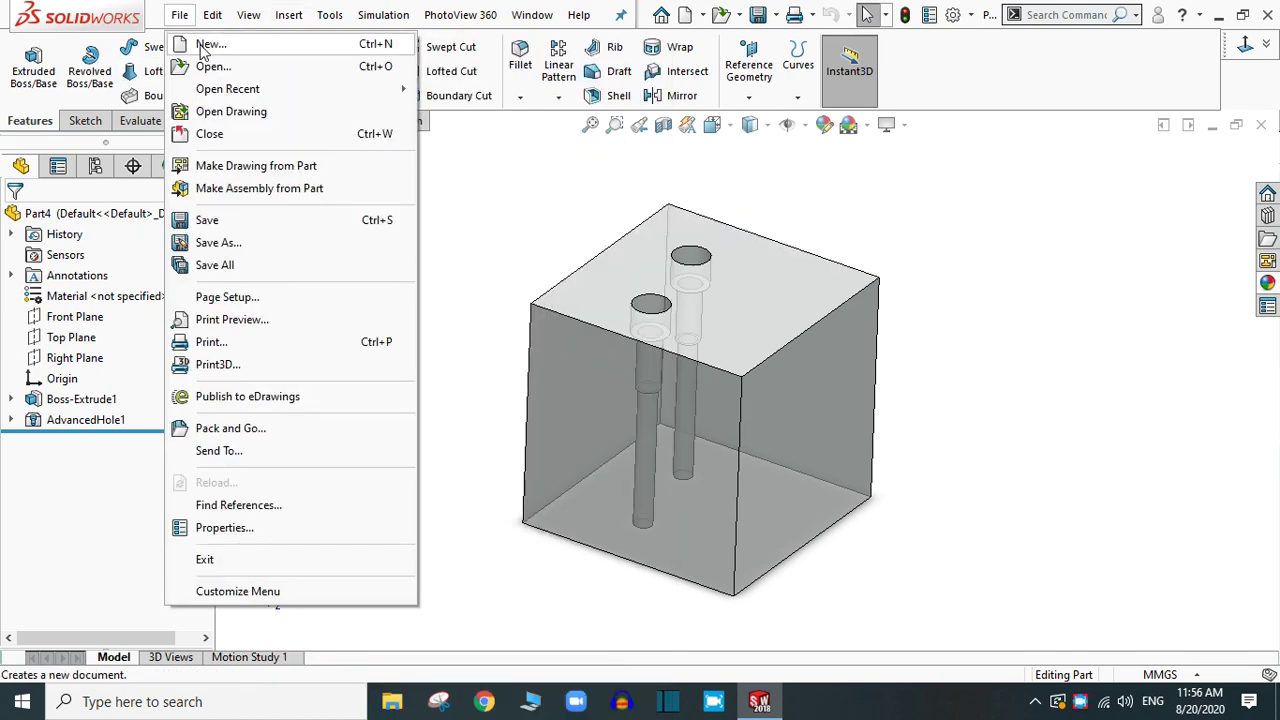
left_click(205, 40)
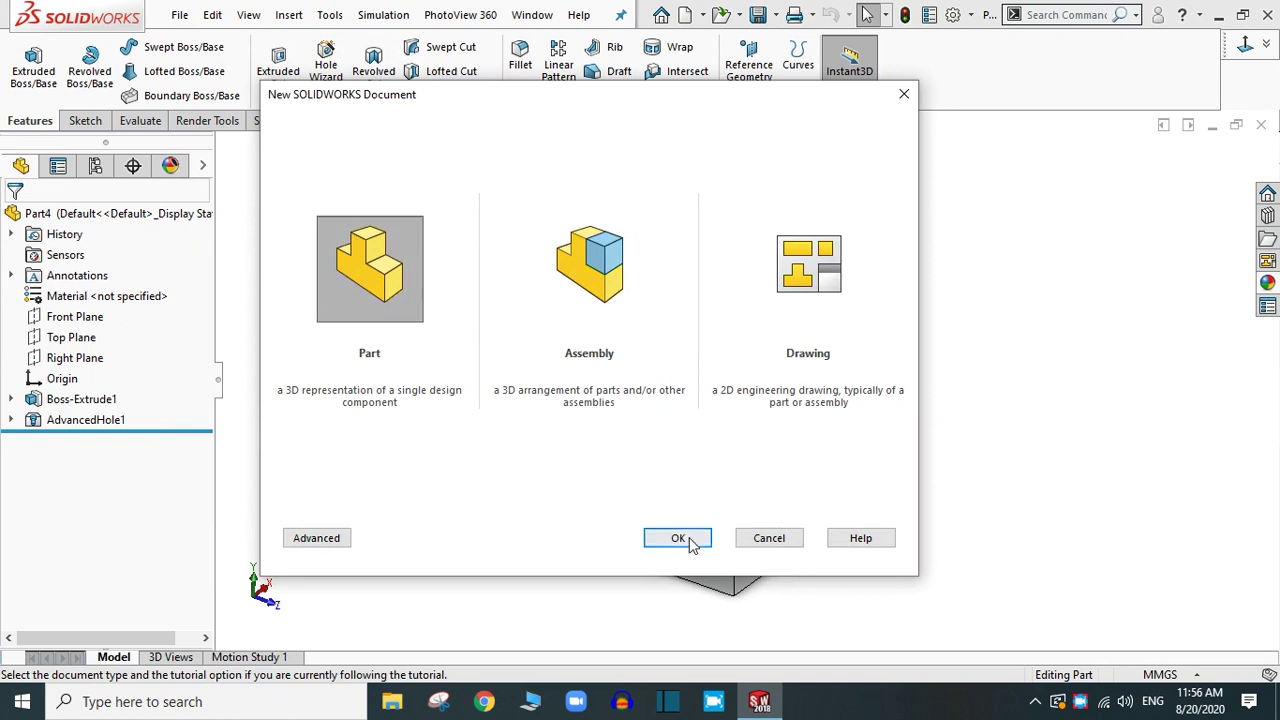
left_click(680, 537)
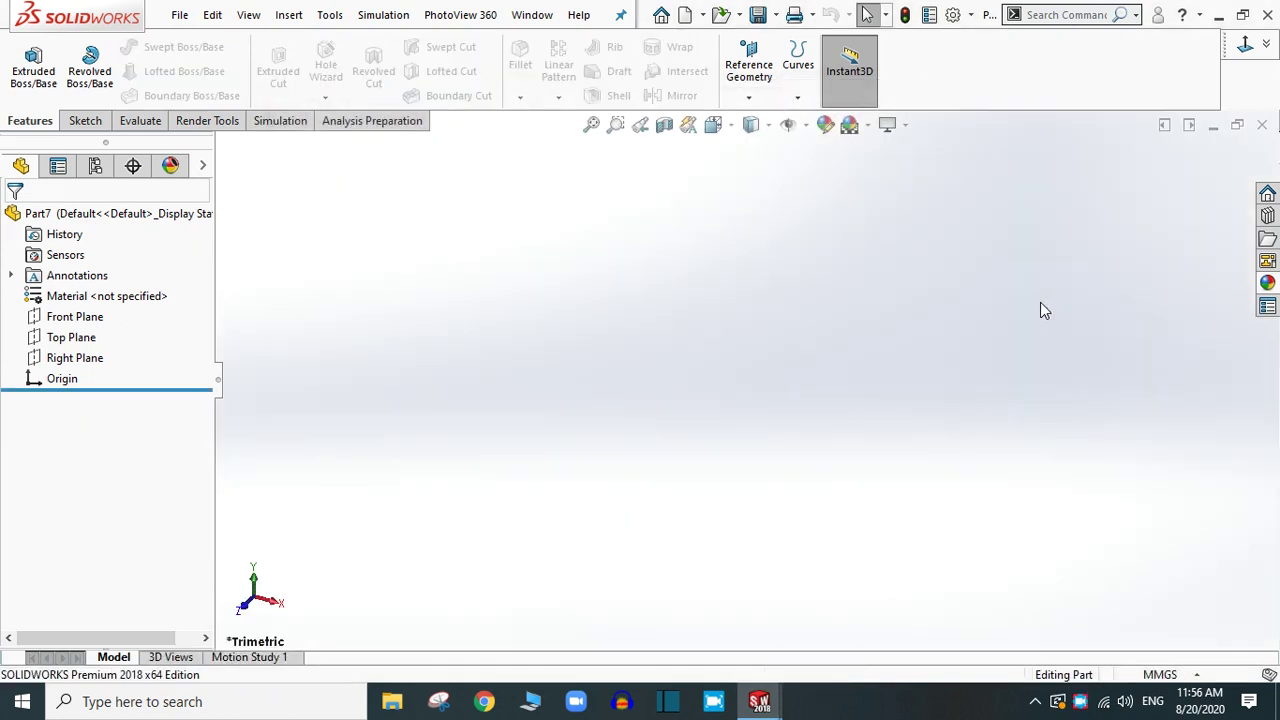
left_click(867, 125)
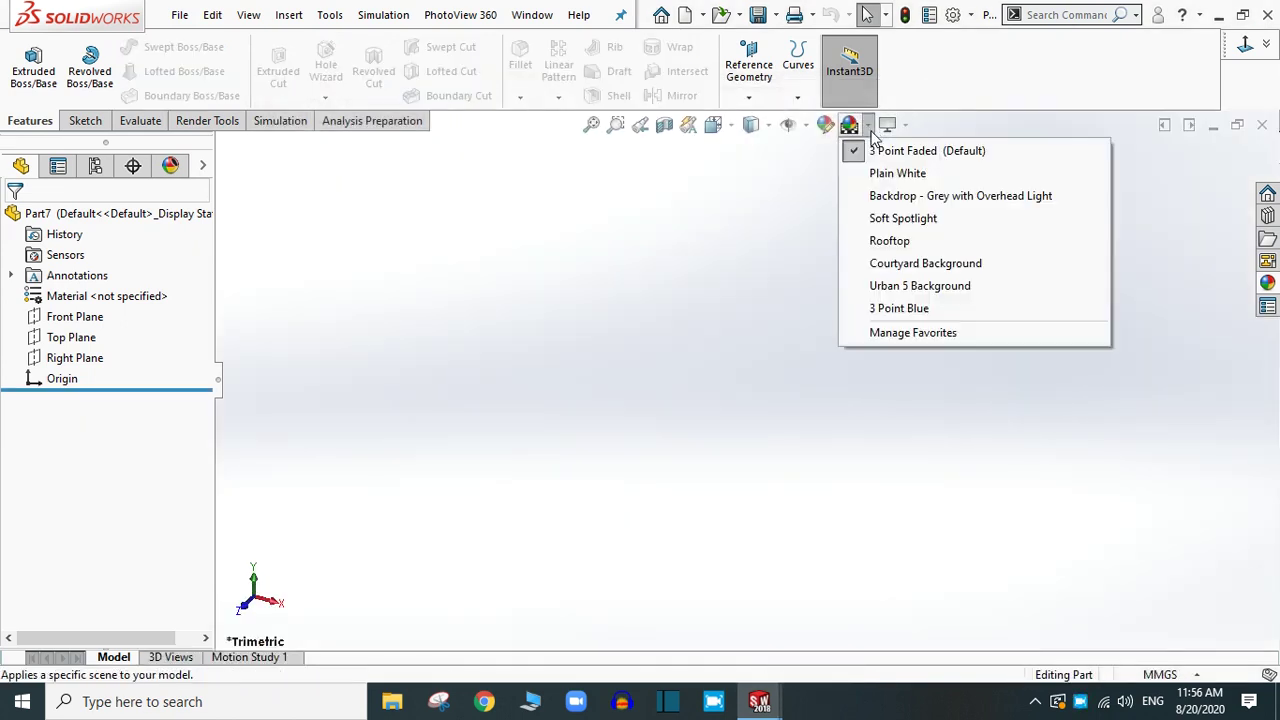
left_click(884, 175)
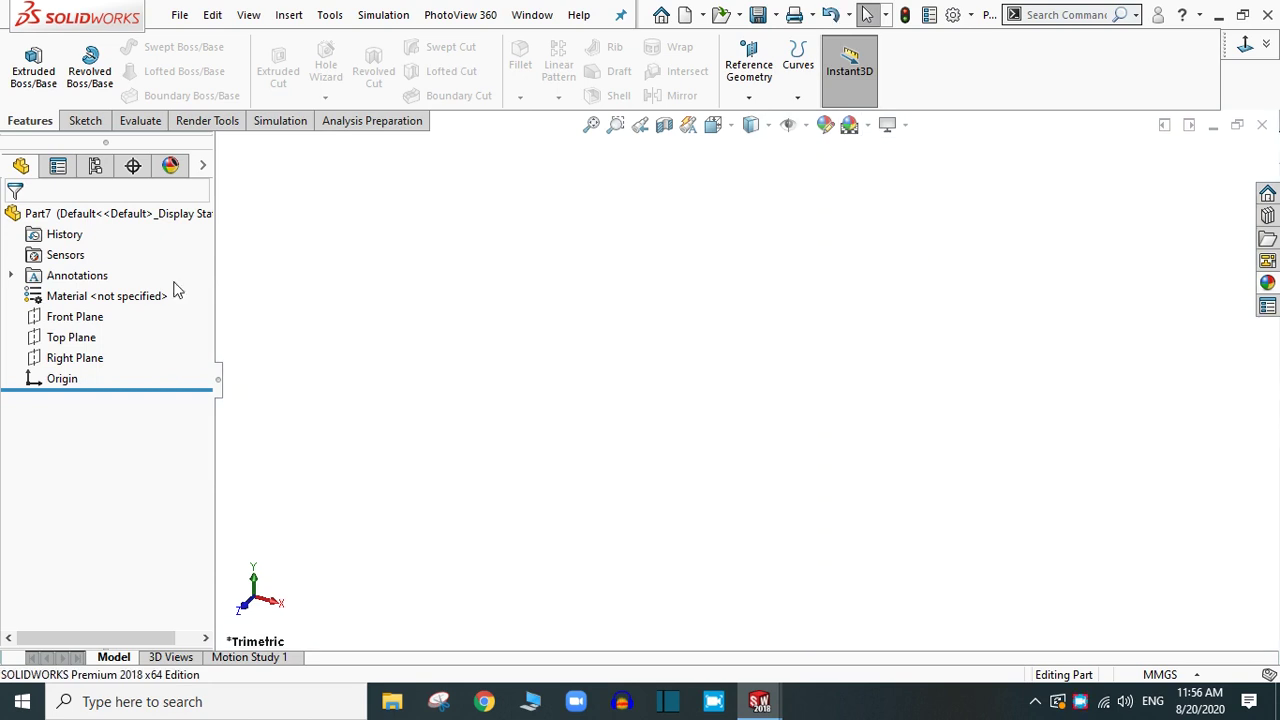
Sketch a center rectangle at the origin on the Front Plane, 100 mm high and 100 mm wide.
left_click(50, 322)
left_click(63, 289)
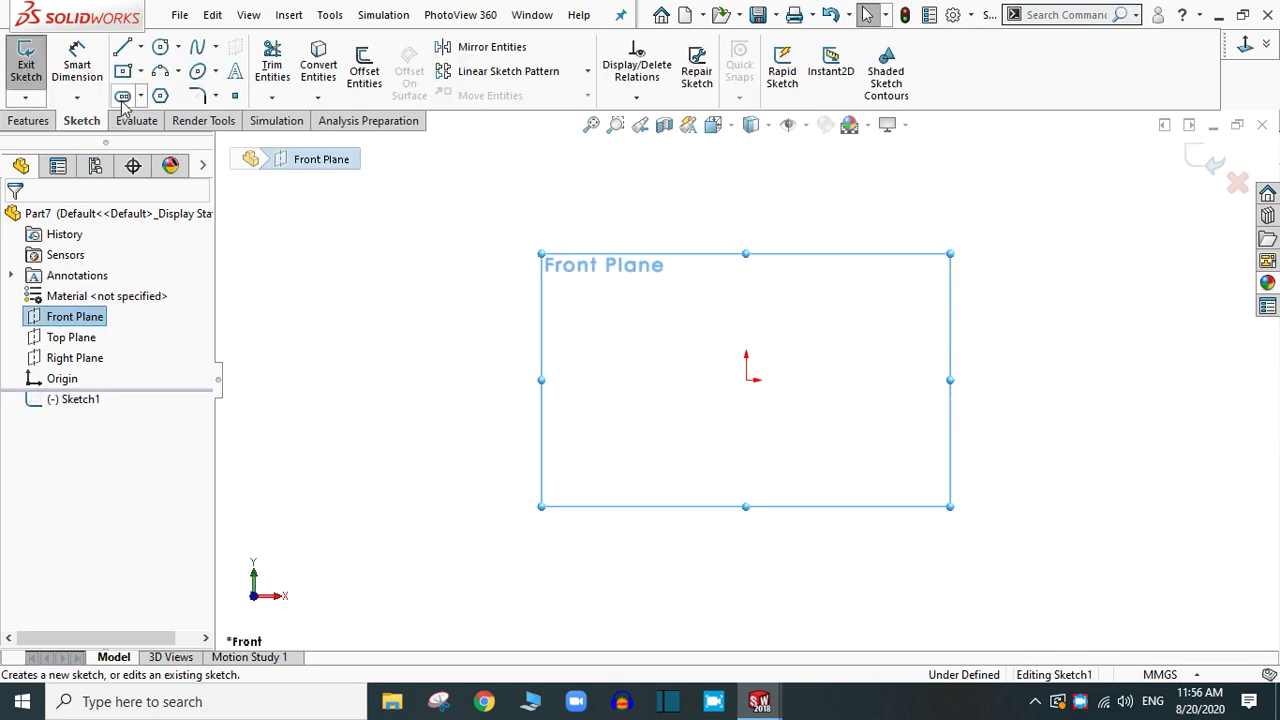
left_click(140, 71)
left_click(190, 114)
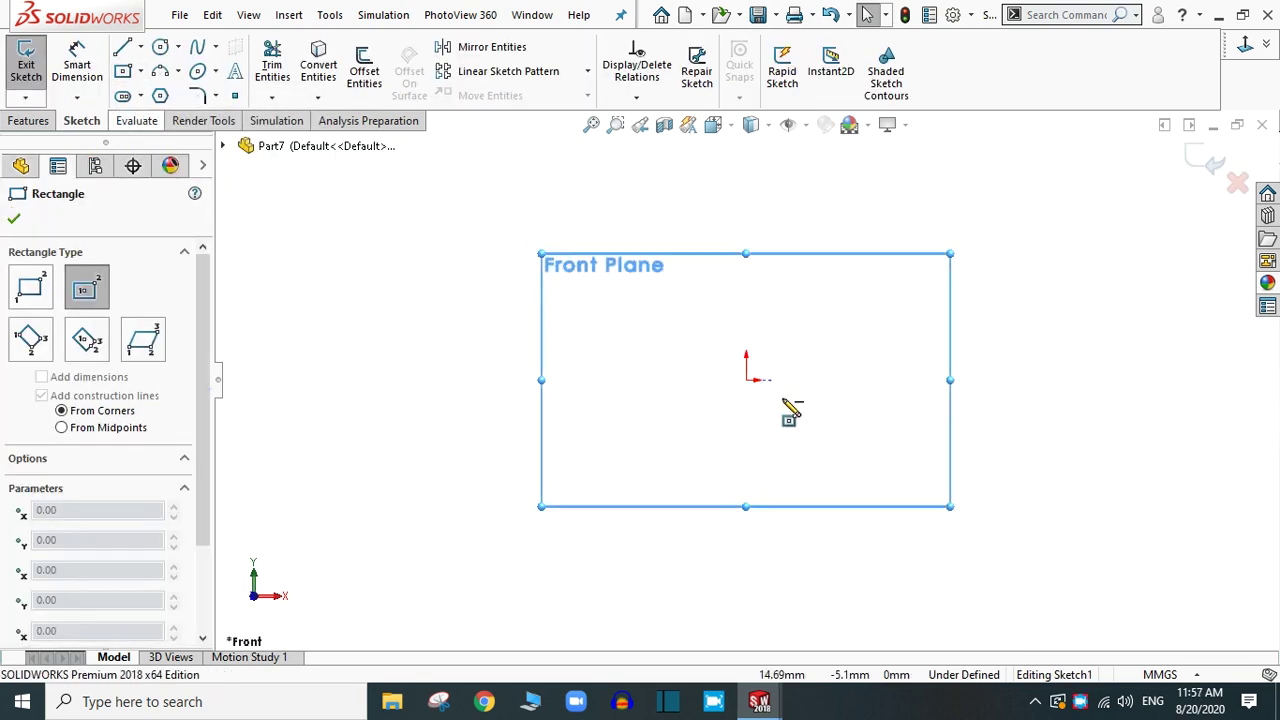
left_click(746, 379)
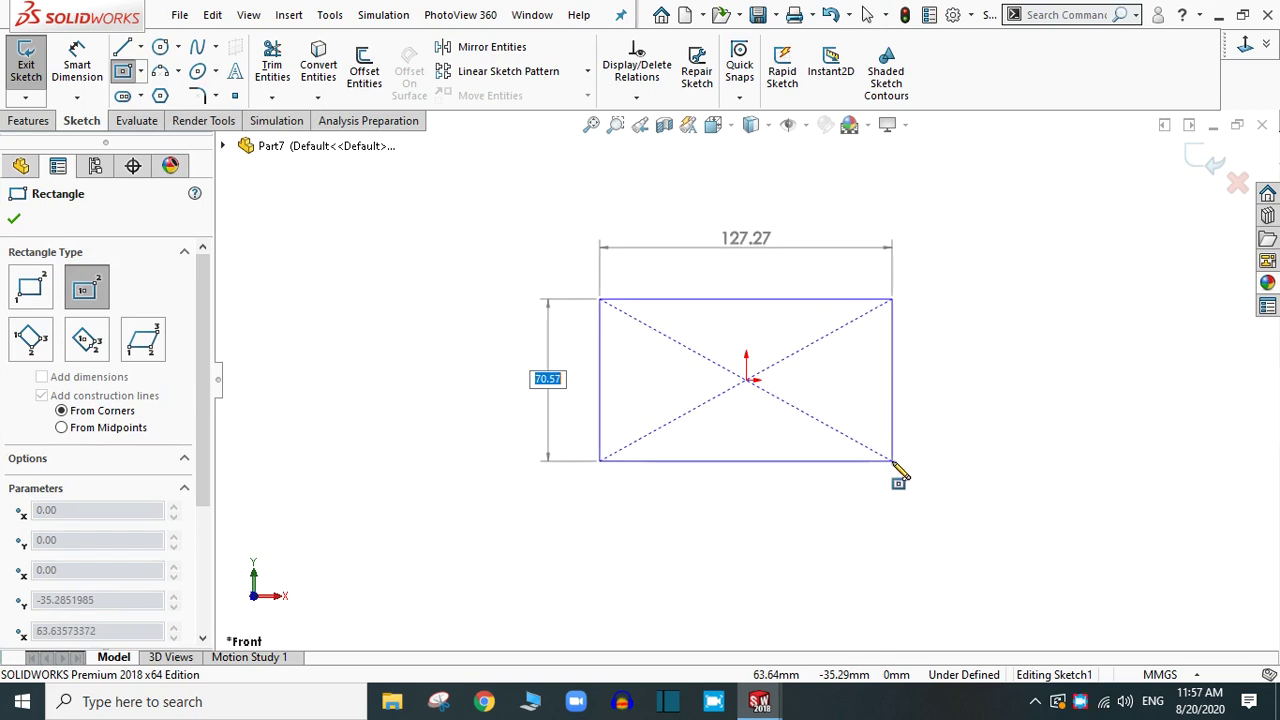
type("100")
key("Tab")
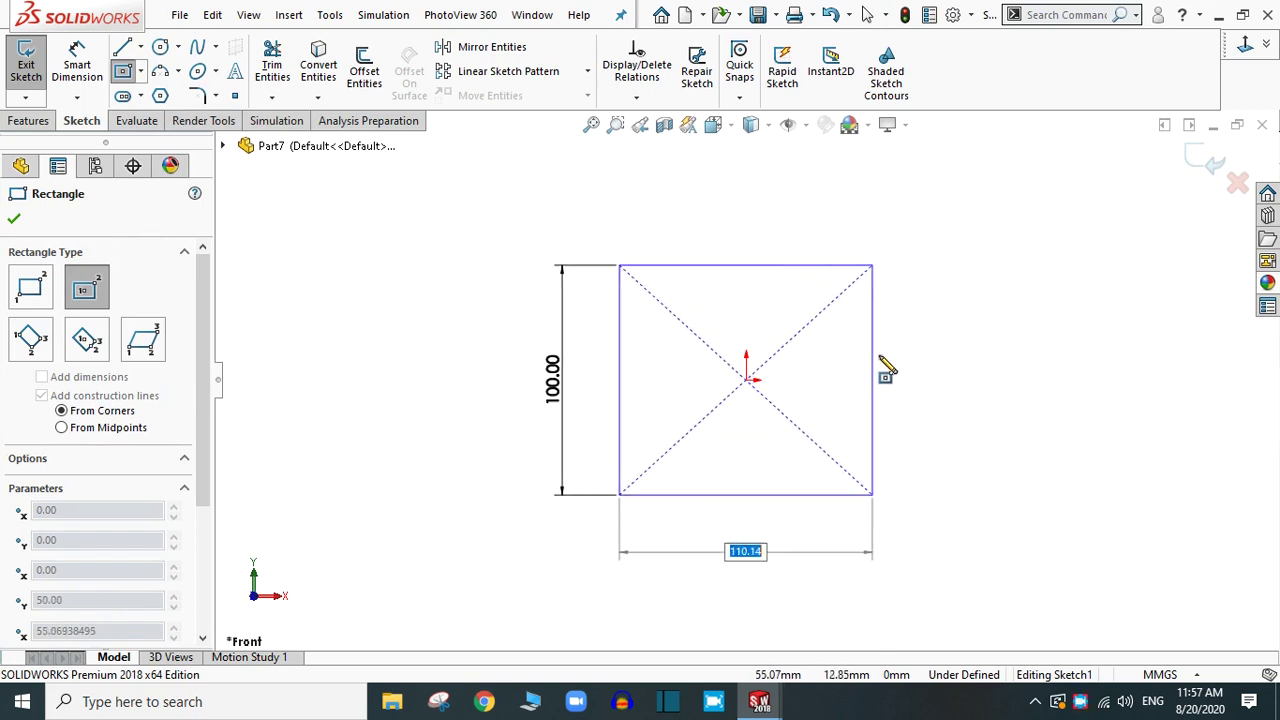
type("1")
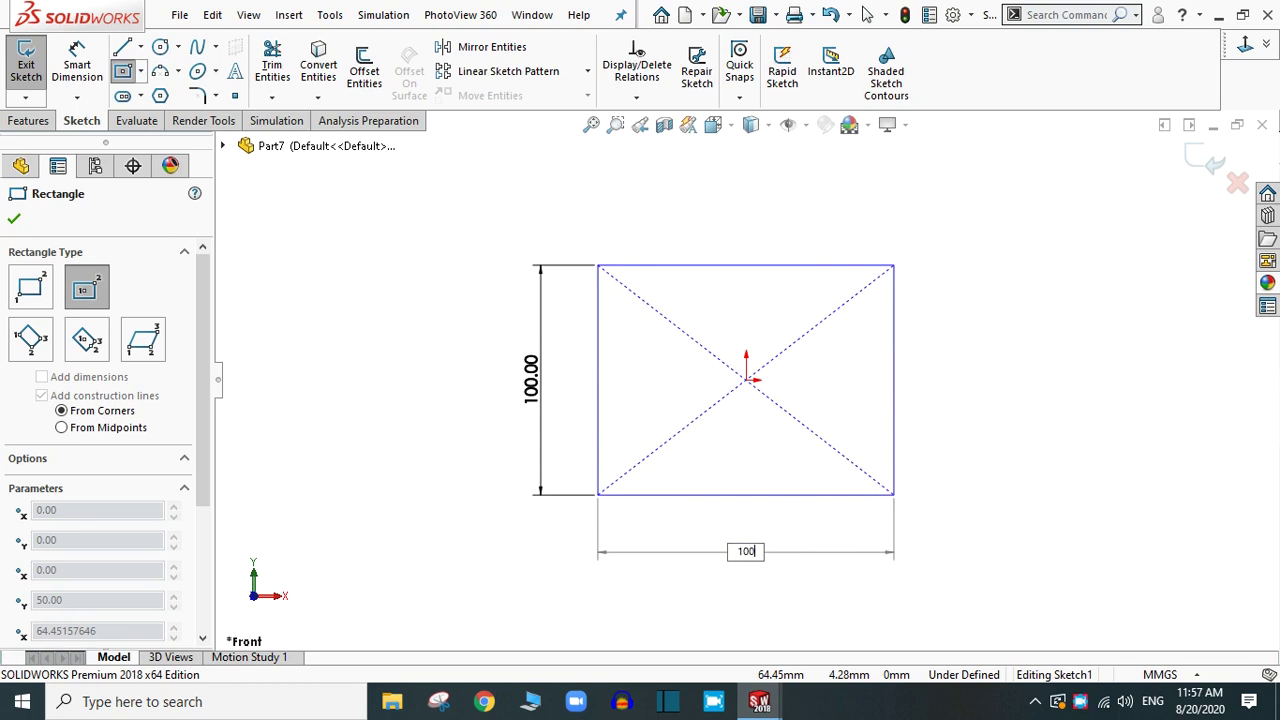
type("00")
key("Return")
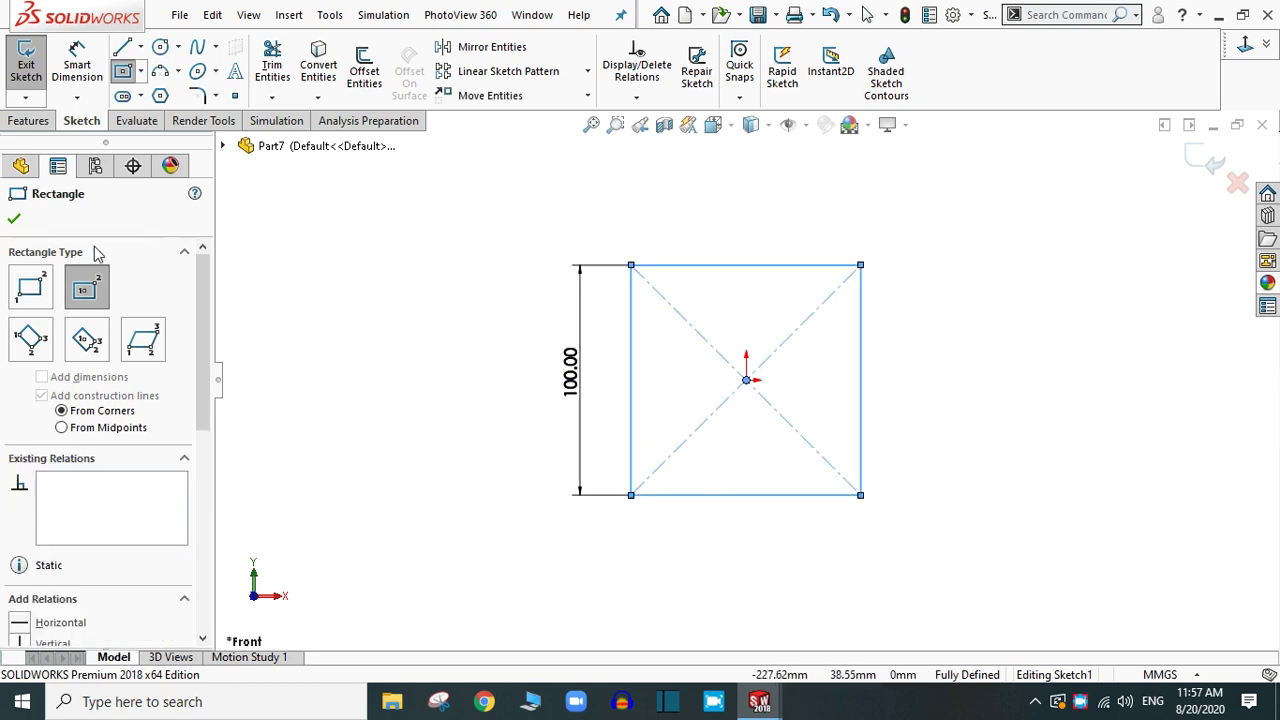
left_click(13, 222)
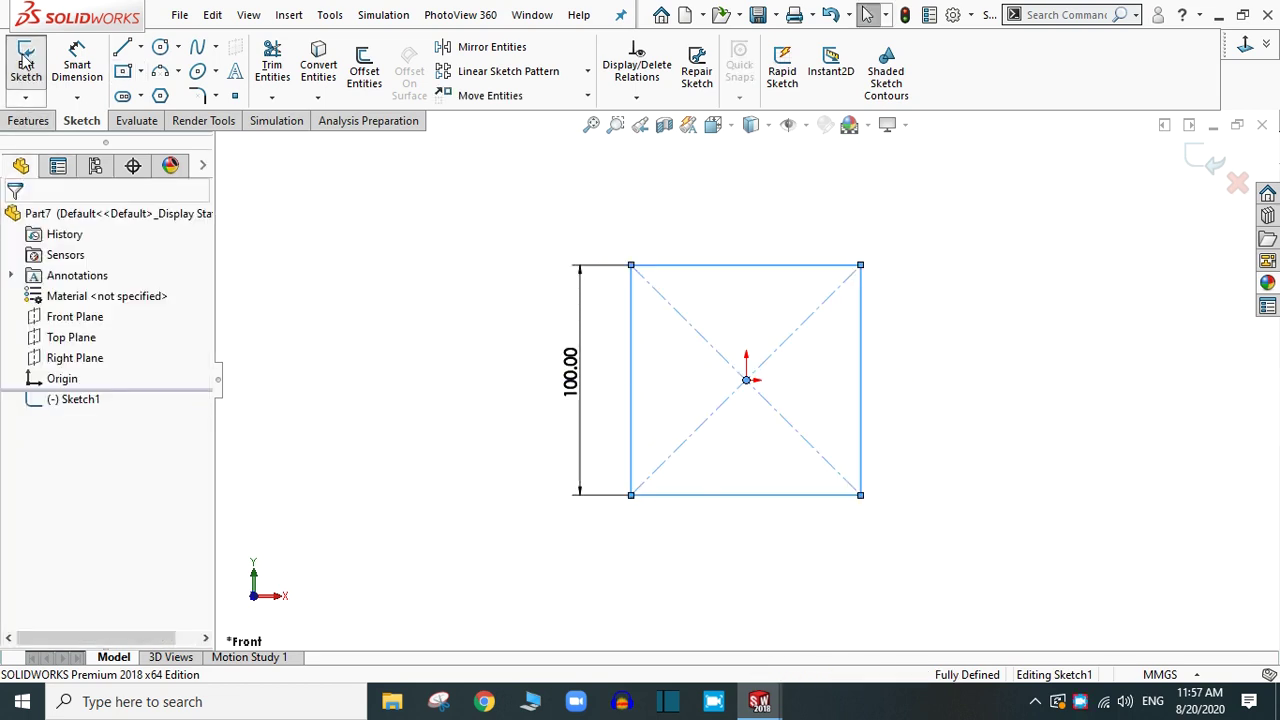
Extrude the square sketch Blind 100 mm into a solid cube.
left_click(22, 122)
left_click(33, 65)
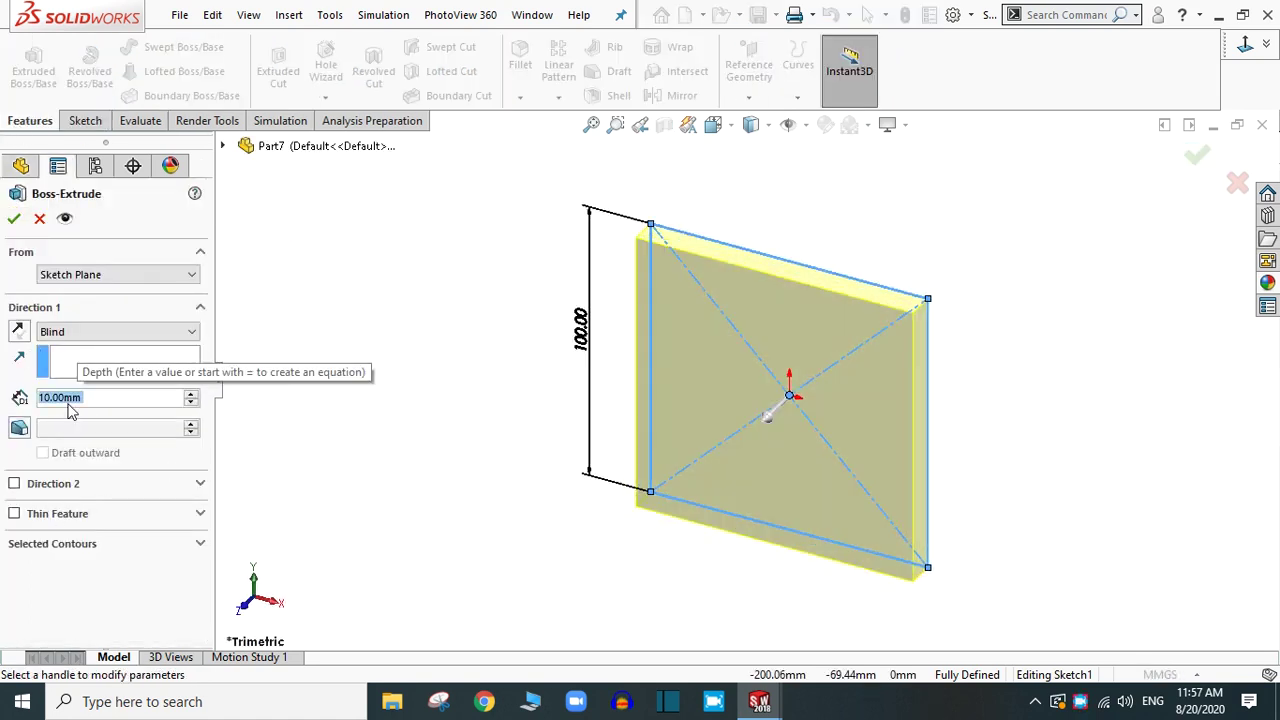
type("100")
key("Return")
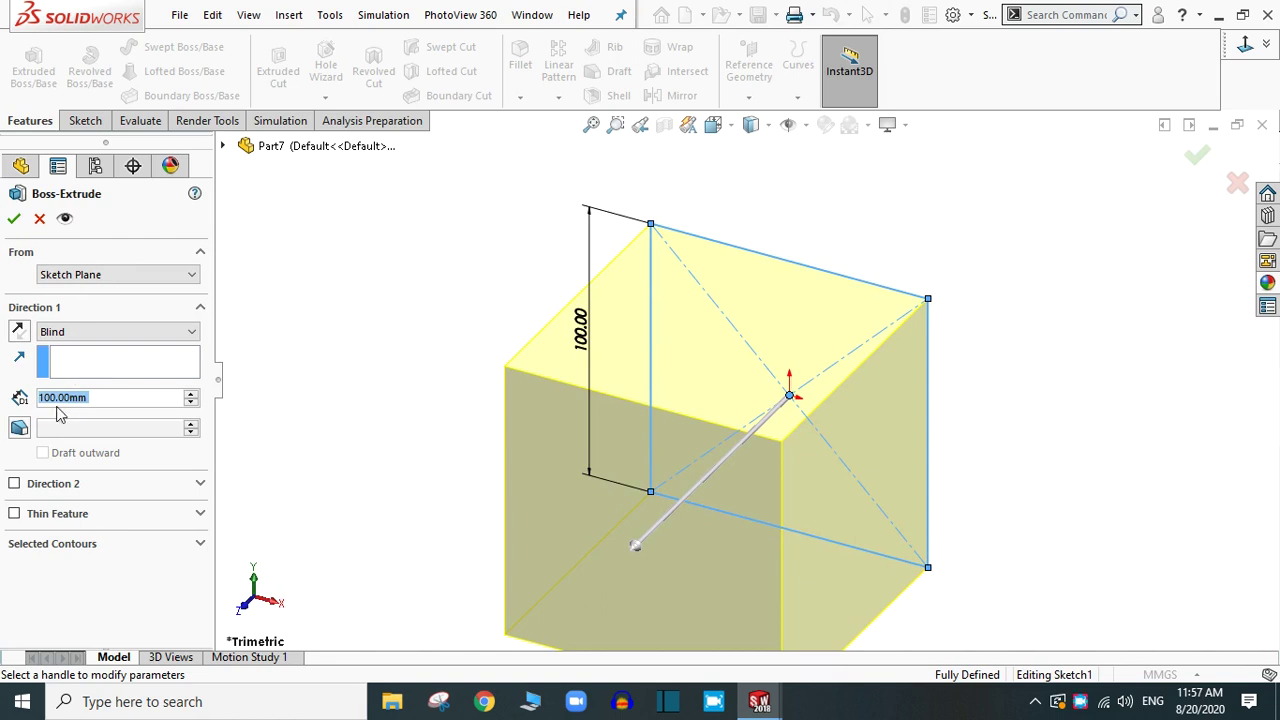
left_click(14, 218)
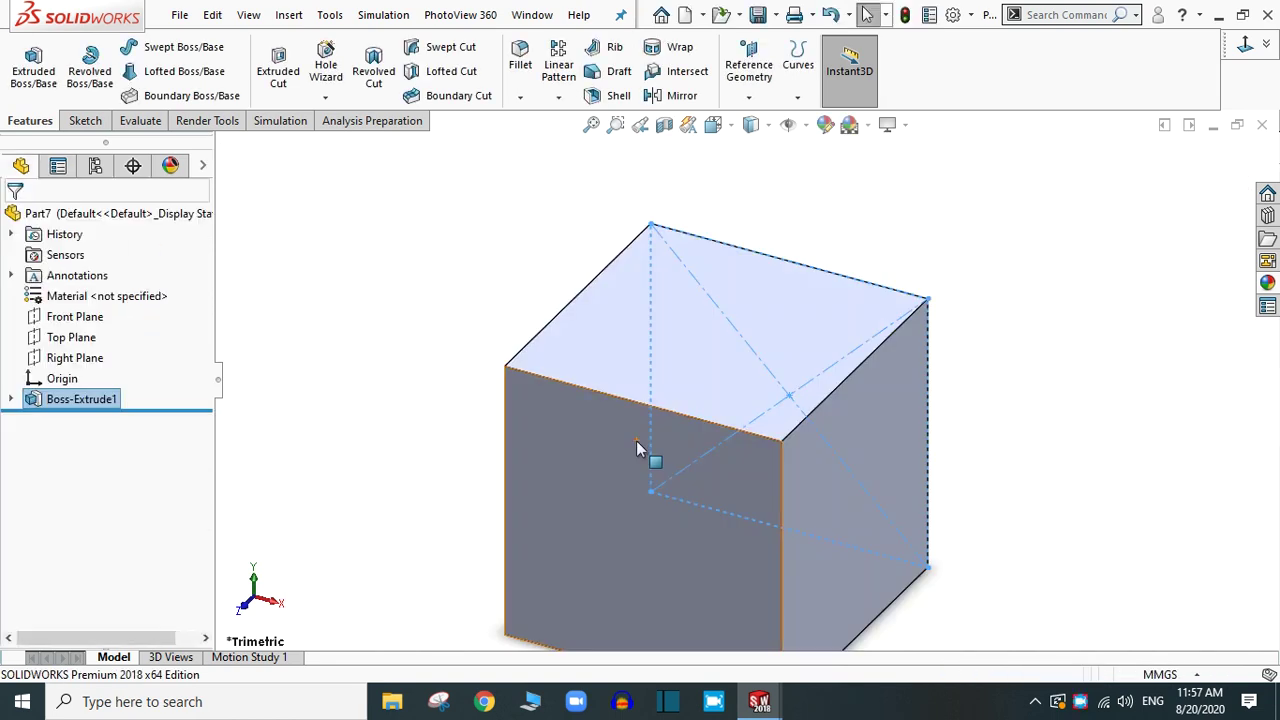
scroll(770, 460, "up", 3)
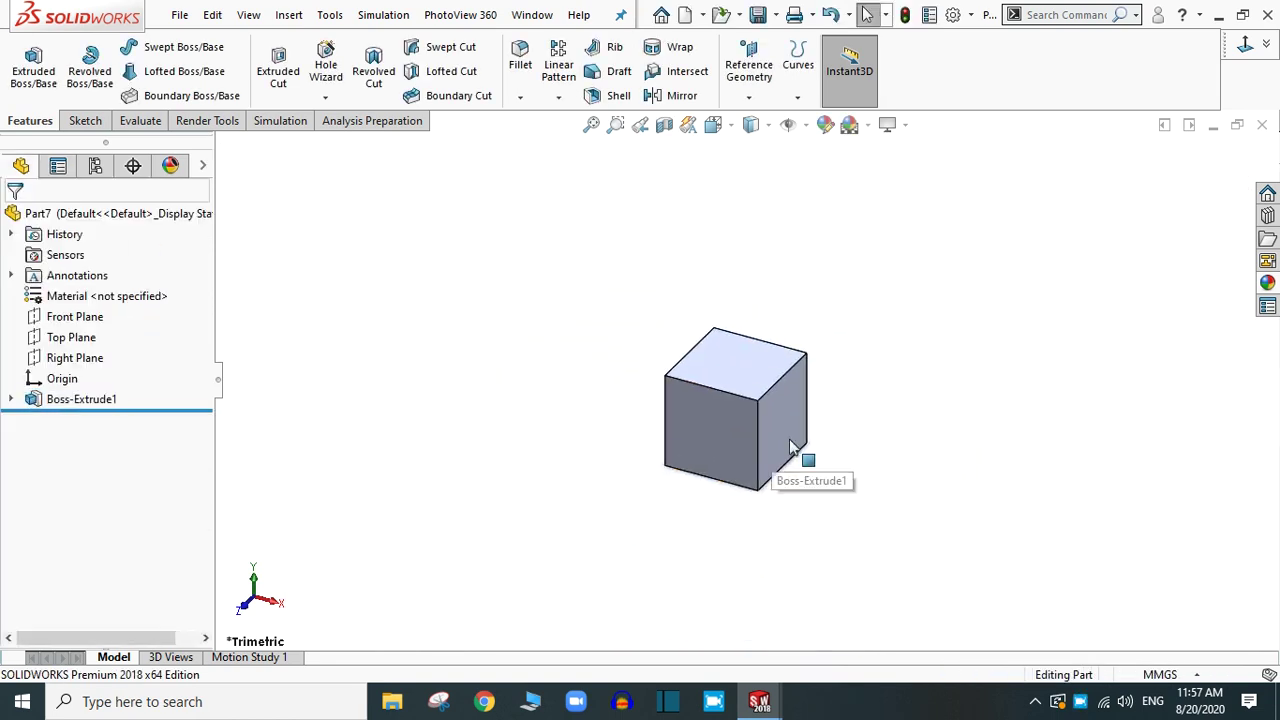
scroll(741, 405, "down", 5)
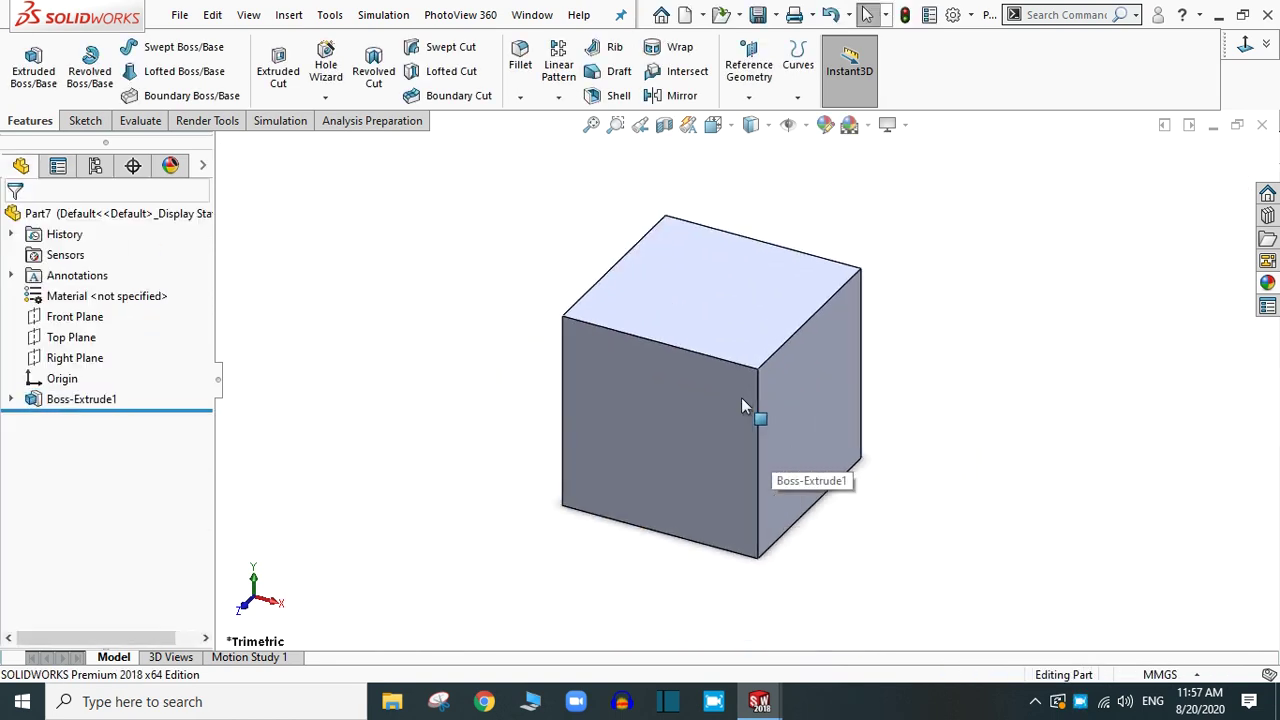
left_click(1266, 286)
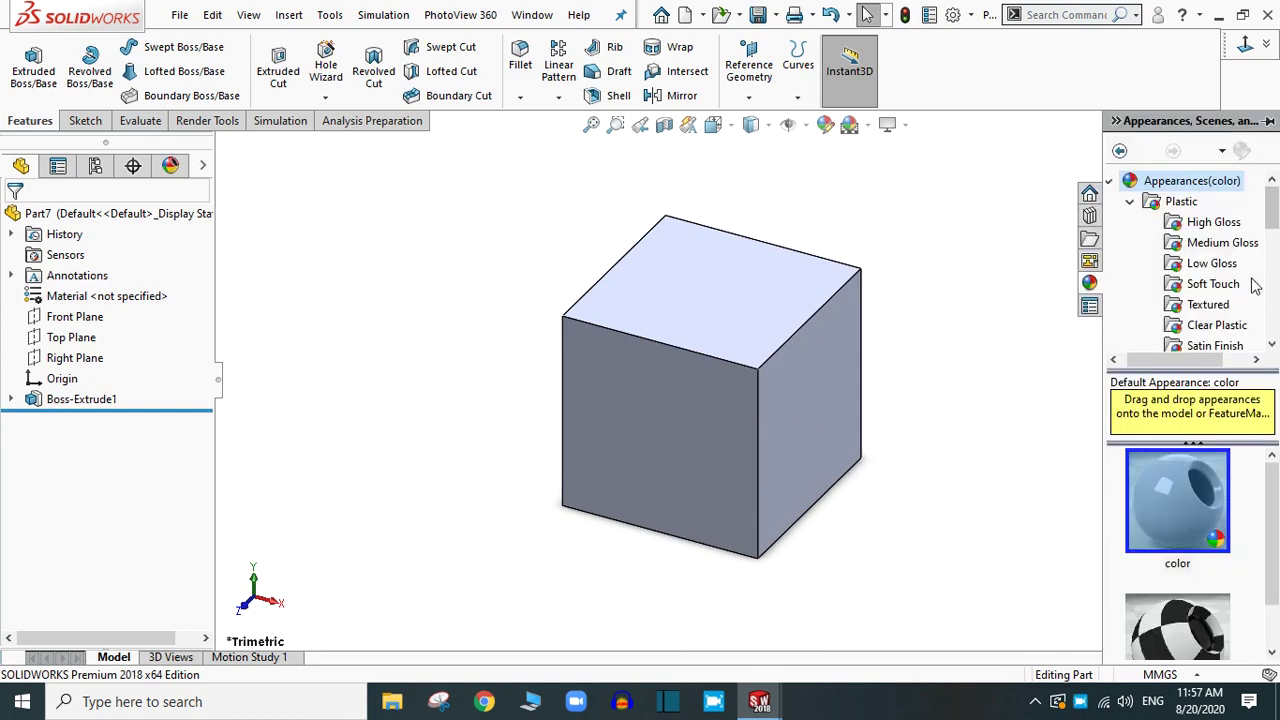
Drag a Glass appearance onto the cube and apply it to the entire body.
left_click(1128, 202)
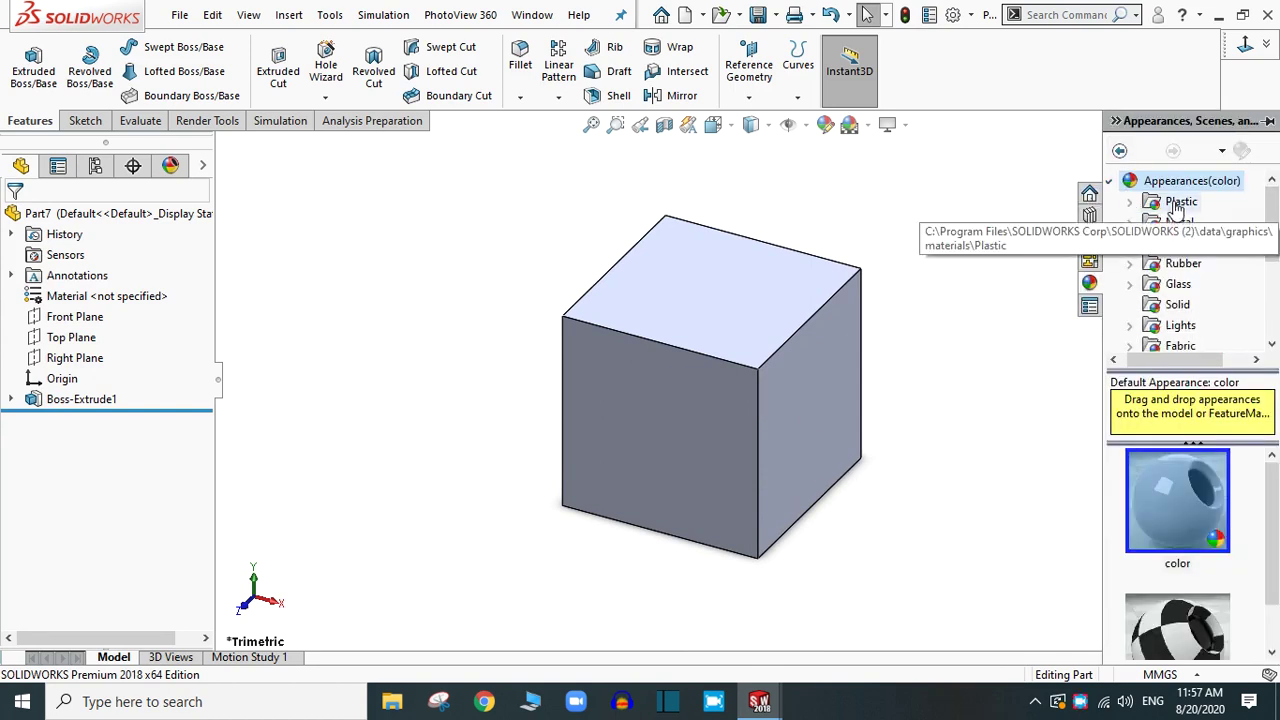
left_click(1168, 286)
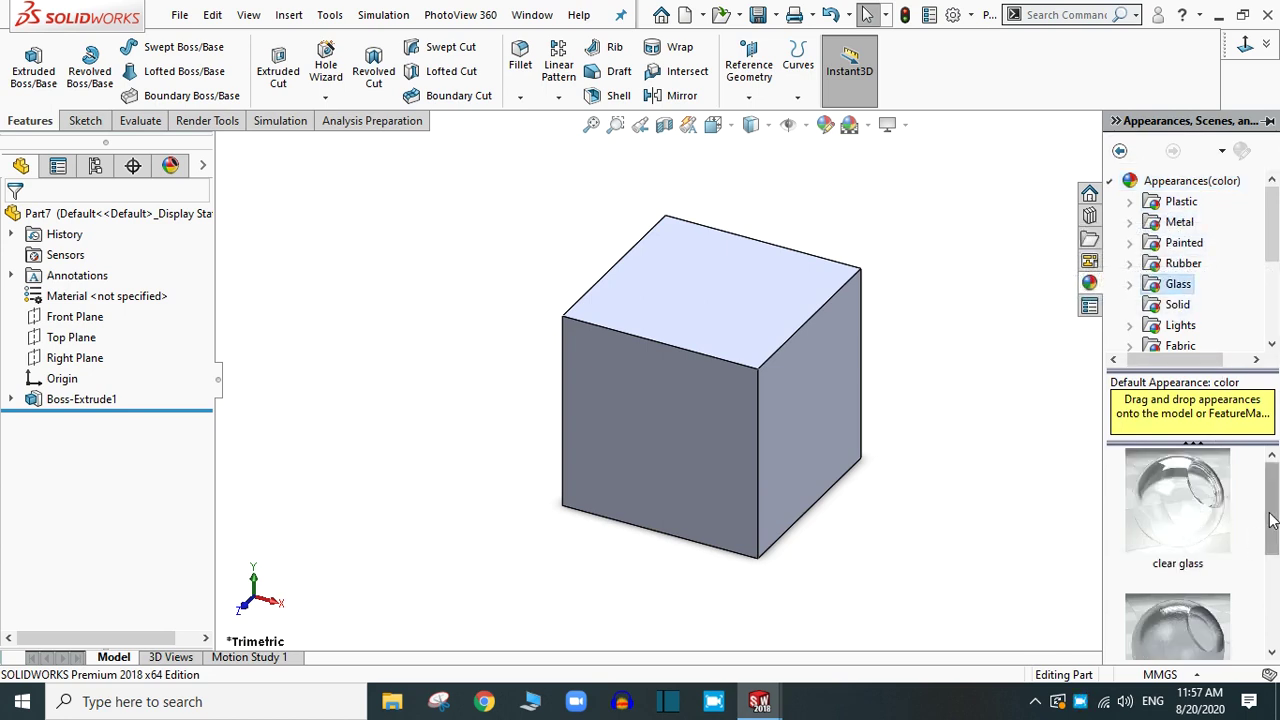
left_click_drag(1273, 505, 760, 390)
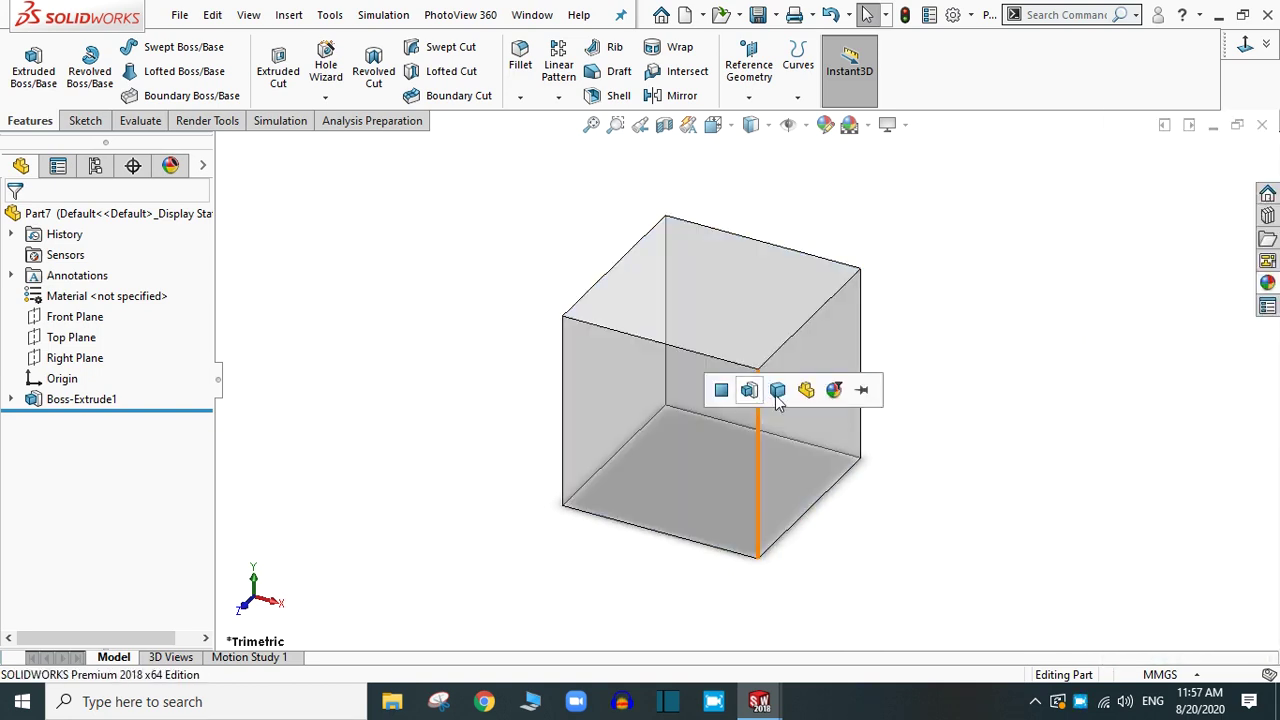
left_click(779, 391)
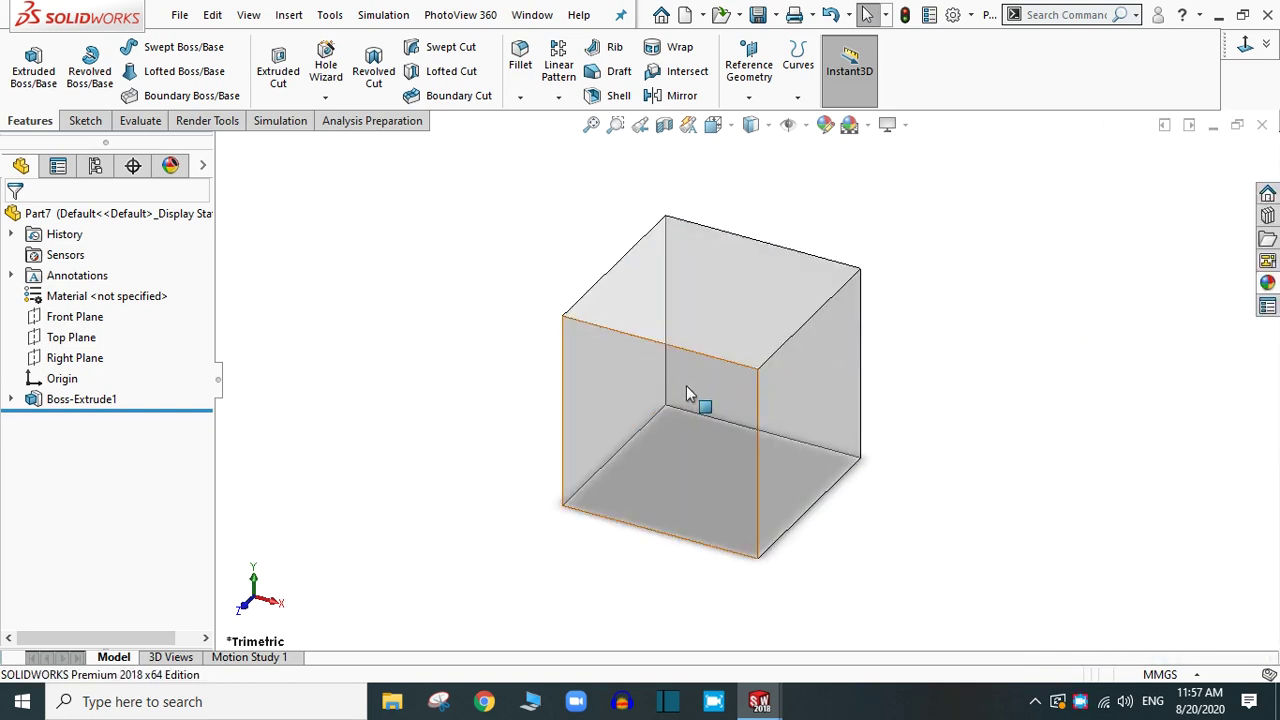
scroll(716, 318, "down", 2)
scroll(900, 335, "up", 3)
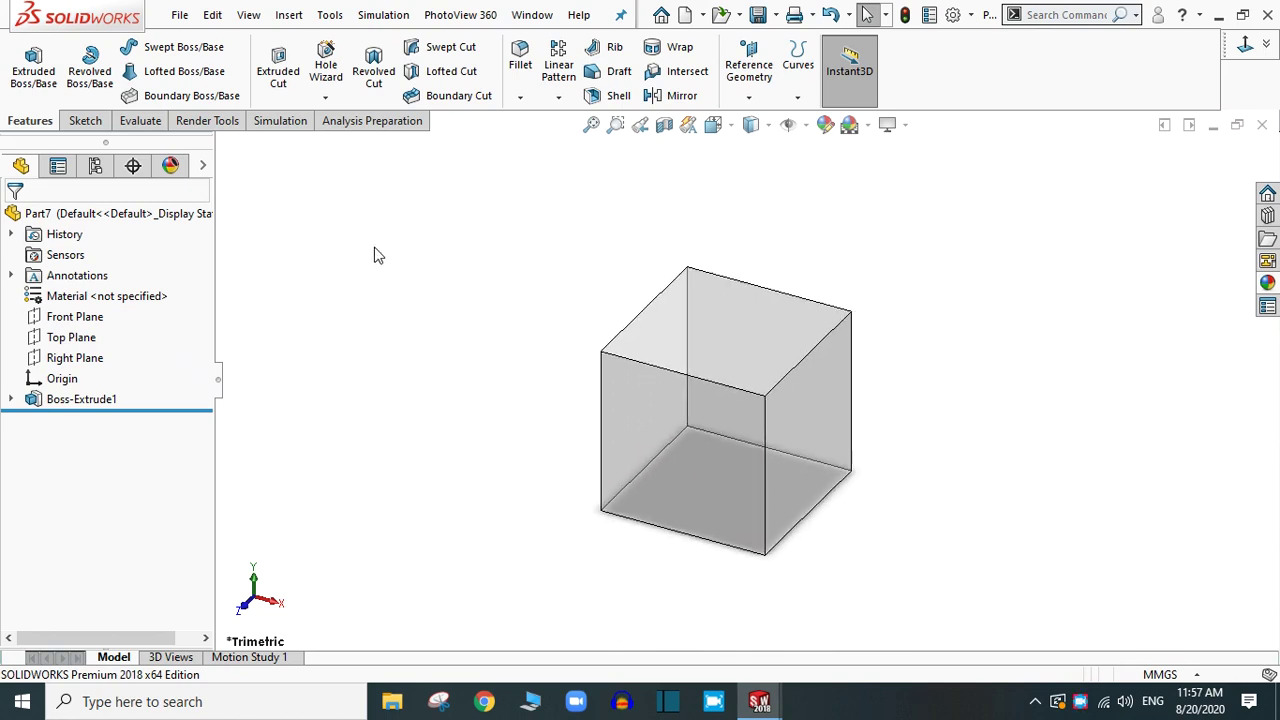
Start an Advanced Hole from the Hole Wizard menu, declining the missing callout file prompt.
left_click(325, 98)
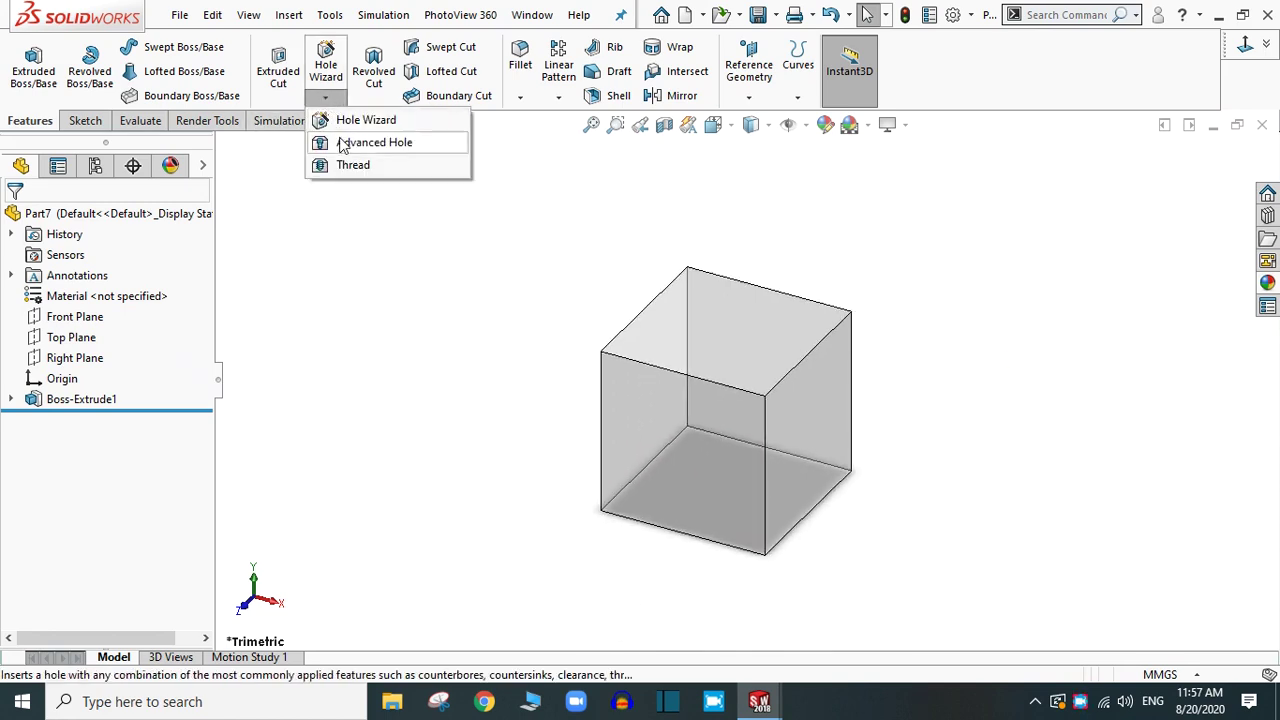
left_click(343, 143)
left_click(812, 383)
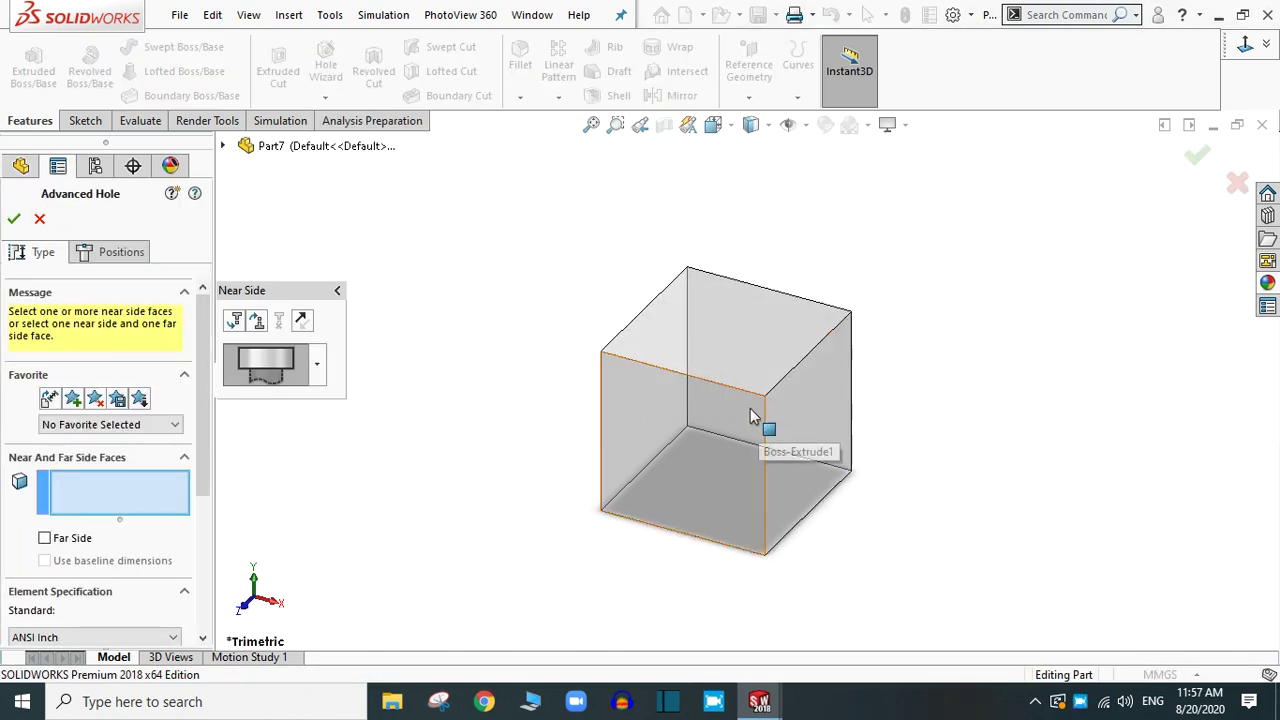
scroll(752, 416, "down", 3)
scroll(719, 396, "up", 3)
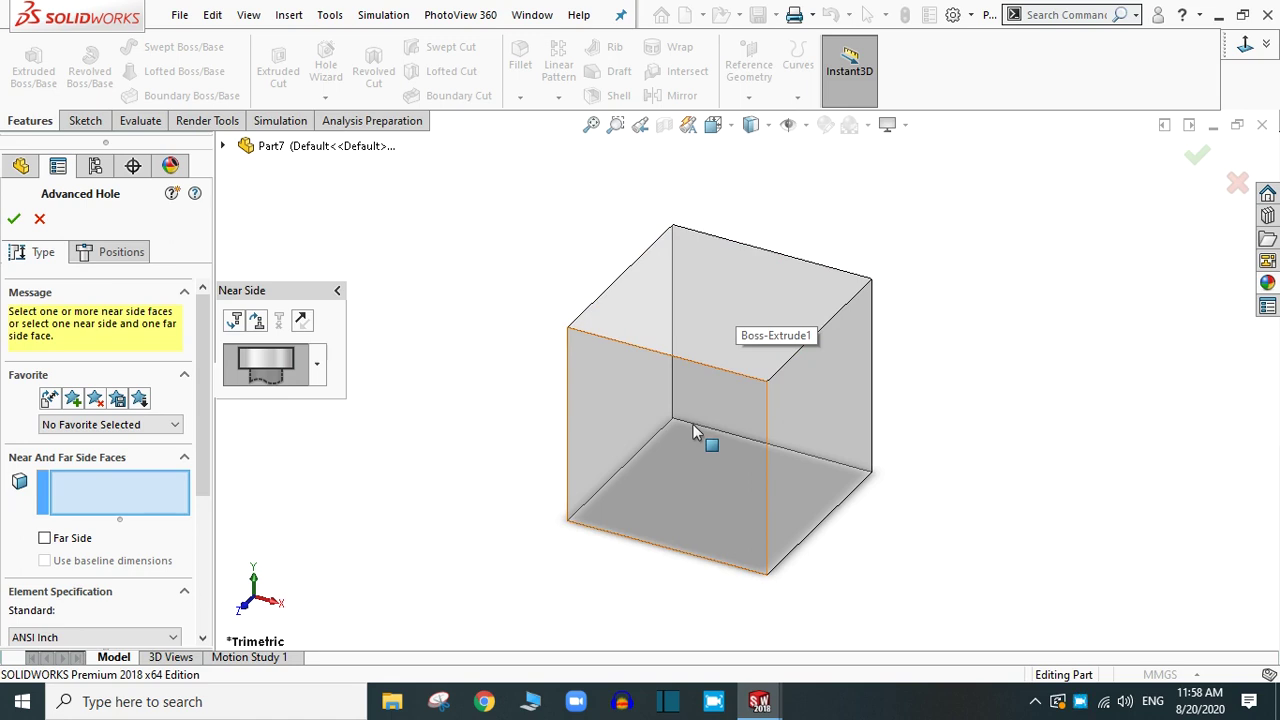
Place the hole on the cube's top face and keep the ANSI Inch standard.
left_click(711, 333)
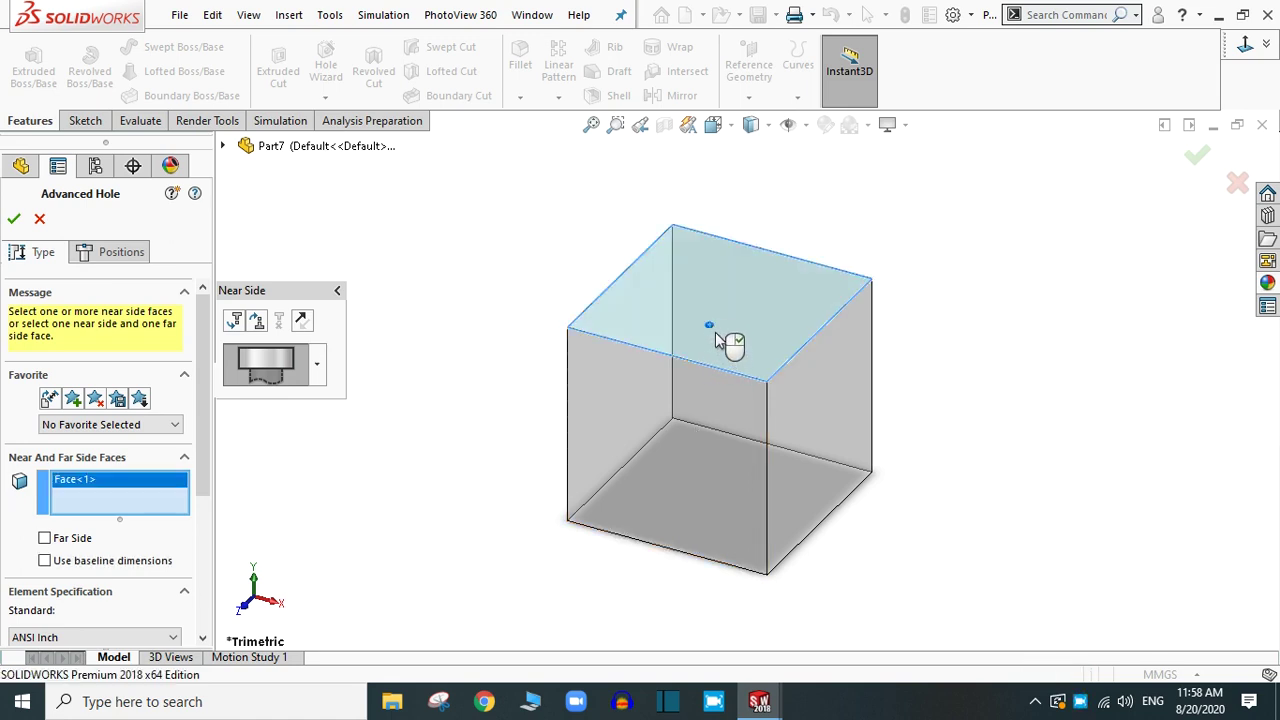
scroll(711, 333, "down", 3)
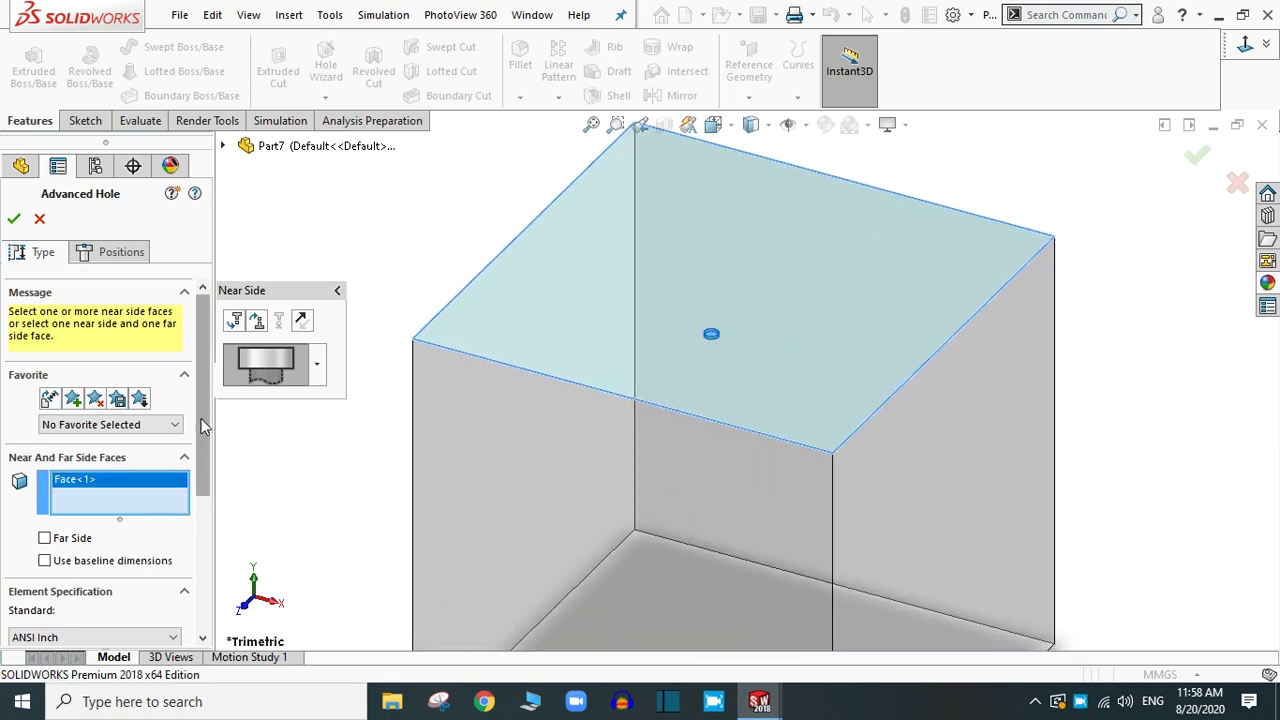
scroll(192, 513, "down", 5)
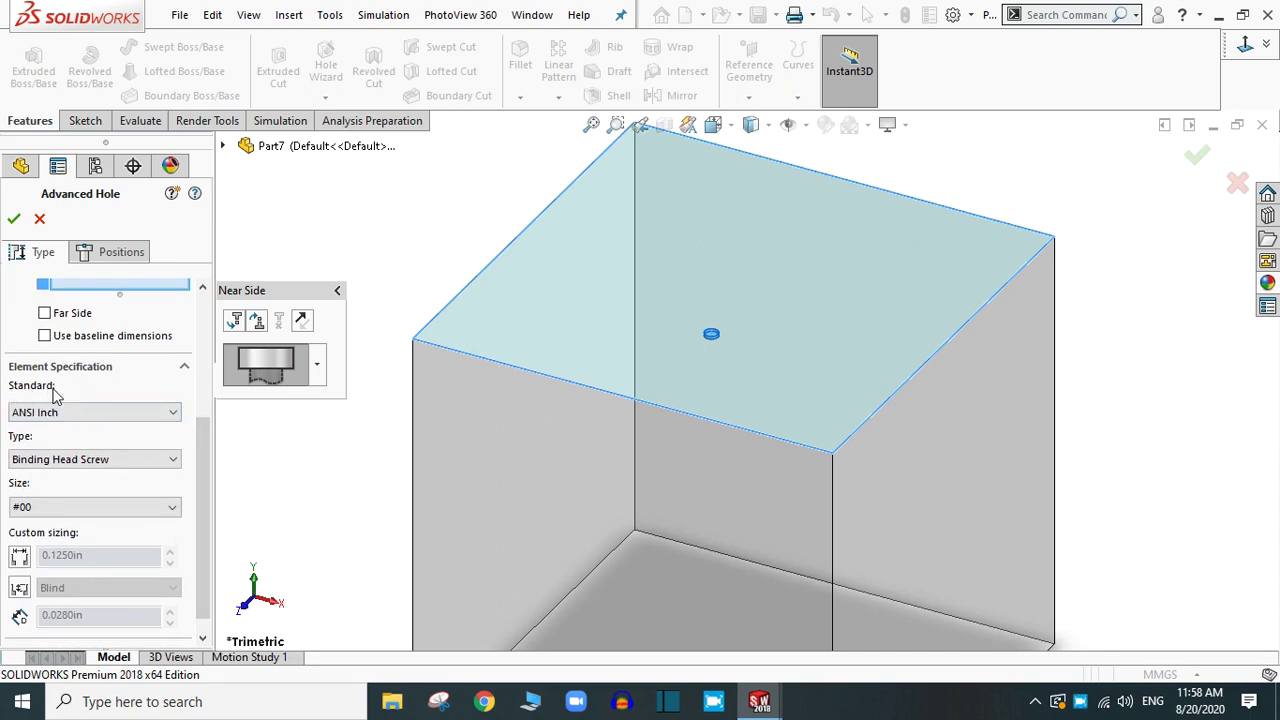
left_click(55, 411)
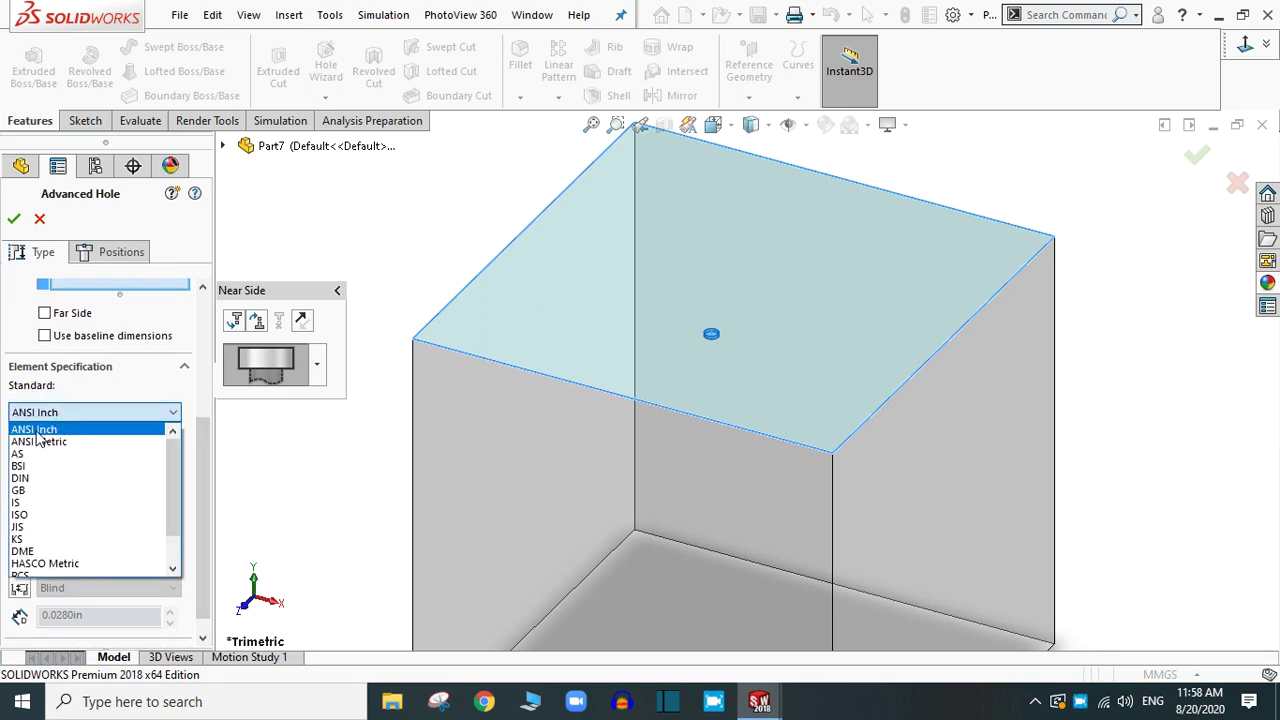
left_click(37, 430)
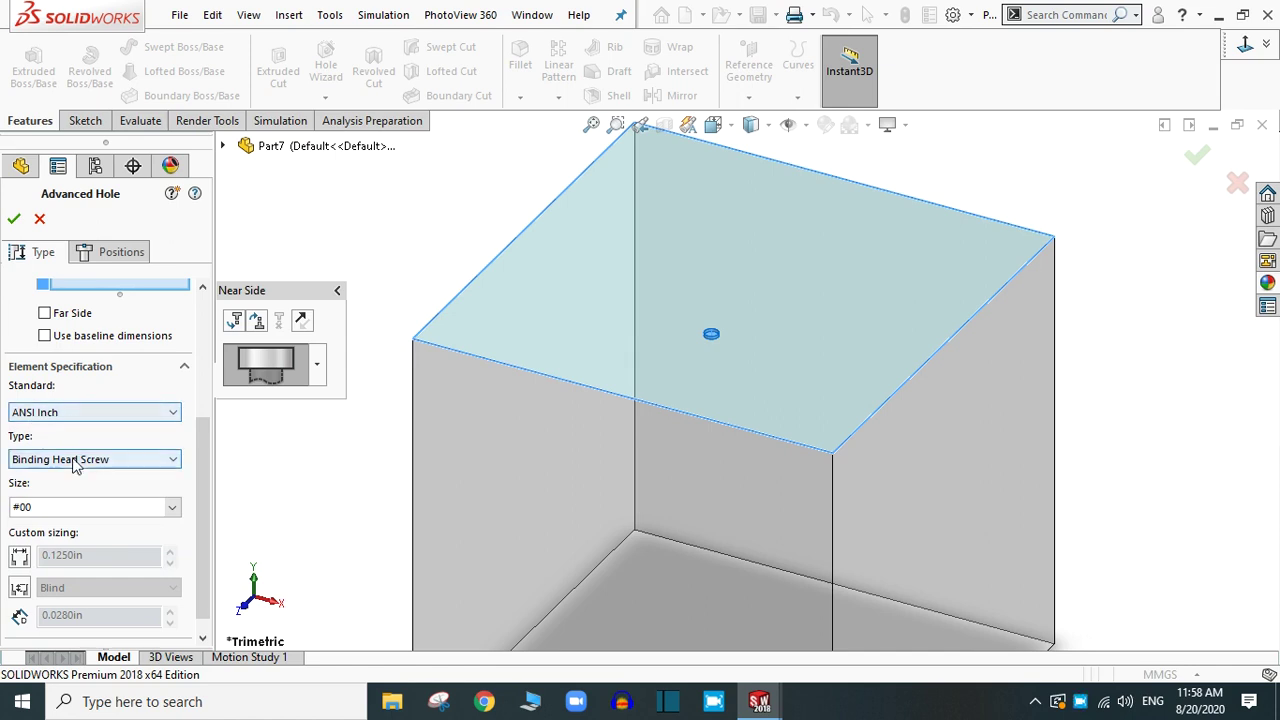
Set the counterbore type to Socket Head Cap Screw with size 3/8.
left_click(73, 460)
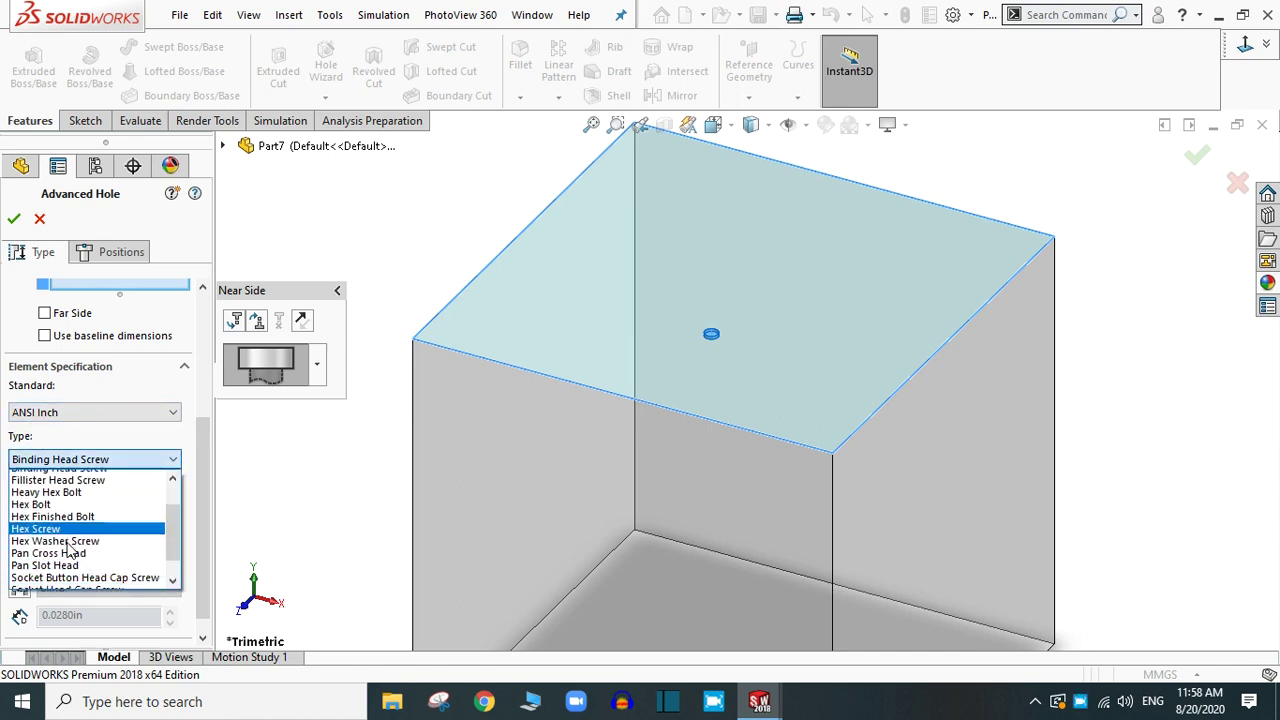
scroll(68, 549, "down", 2)
scroll(58, 545, "up", 1)
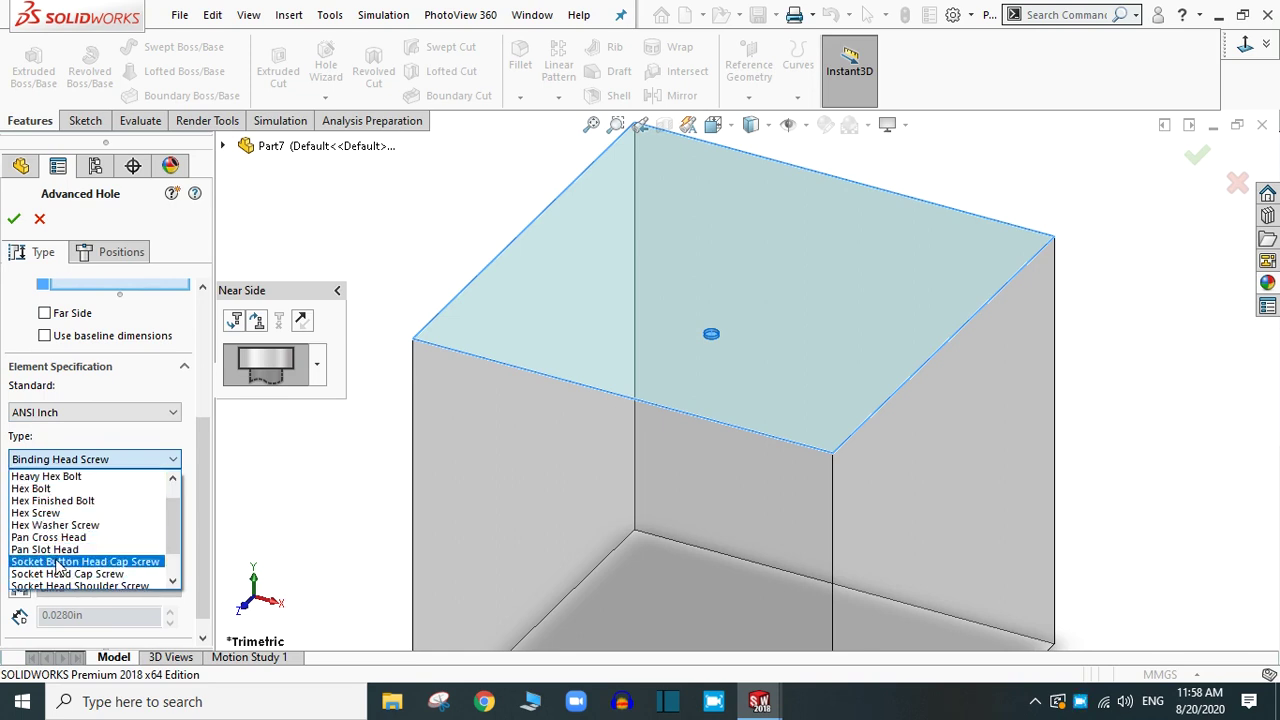
left_click(60, 576)
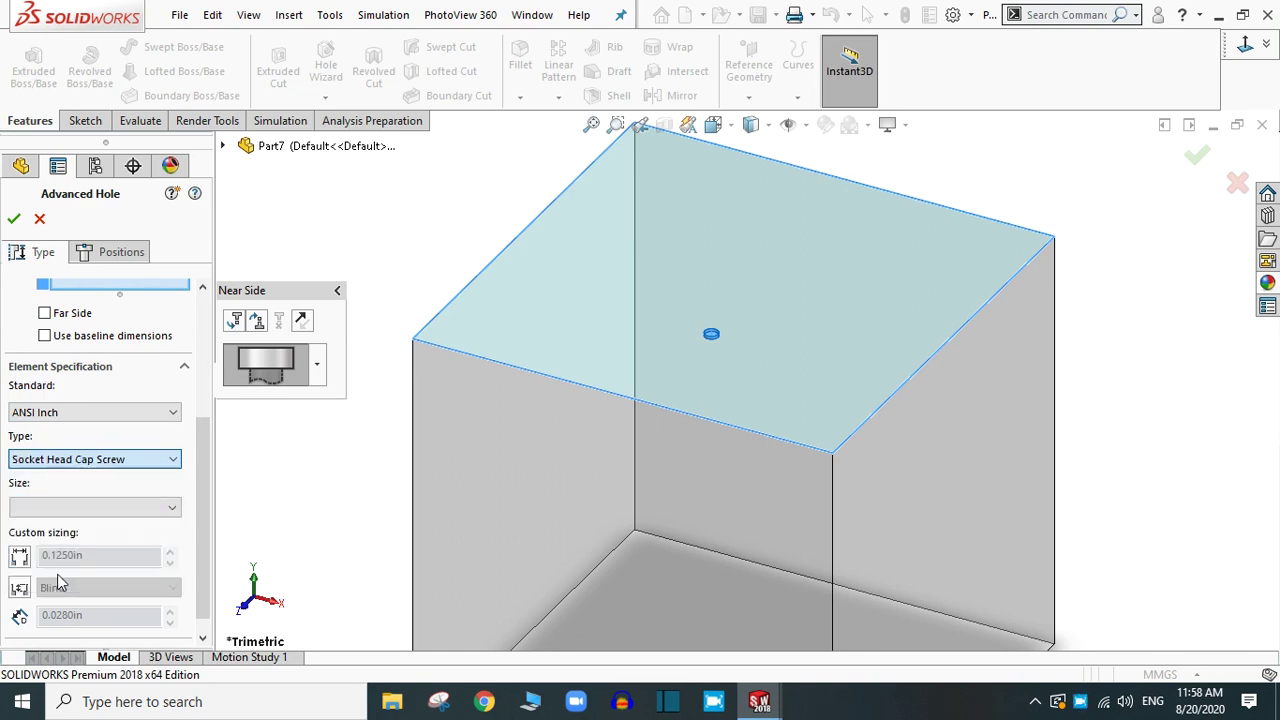
scroll(198, 452, "down", 1)
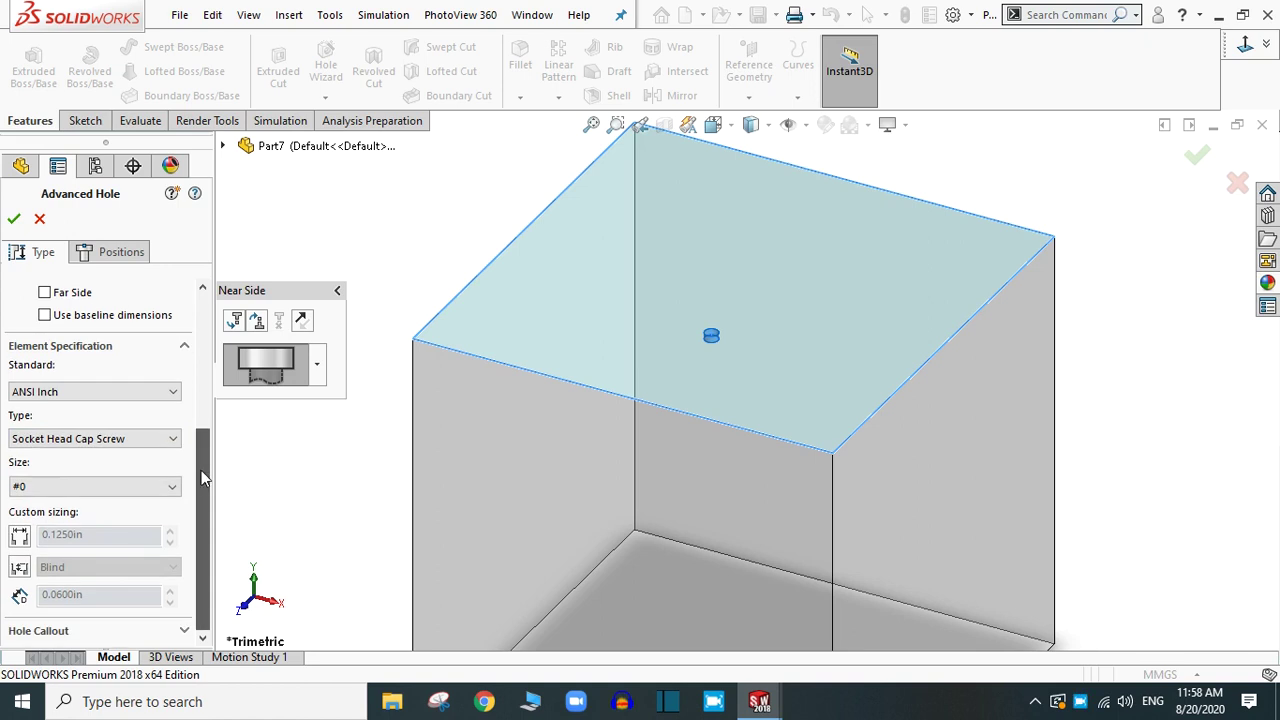
left_click(108, 487)
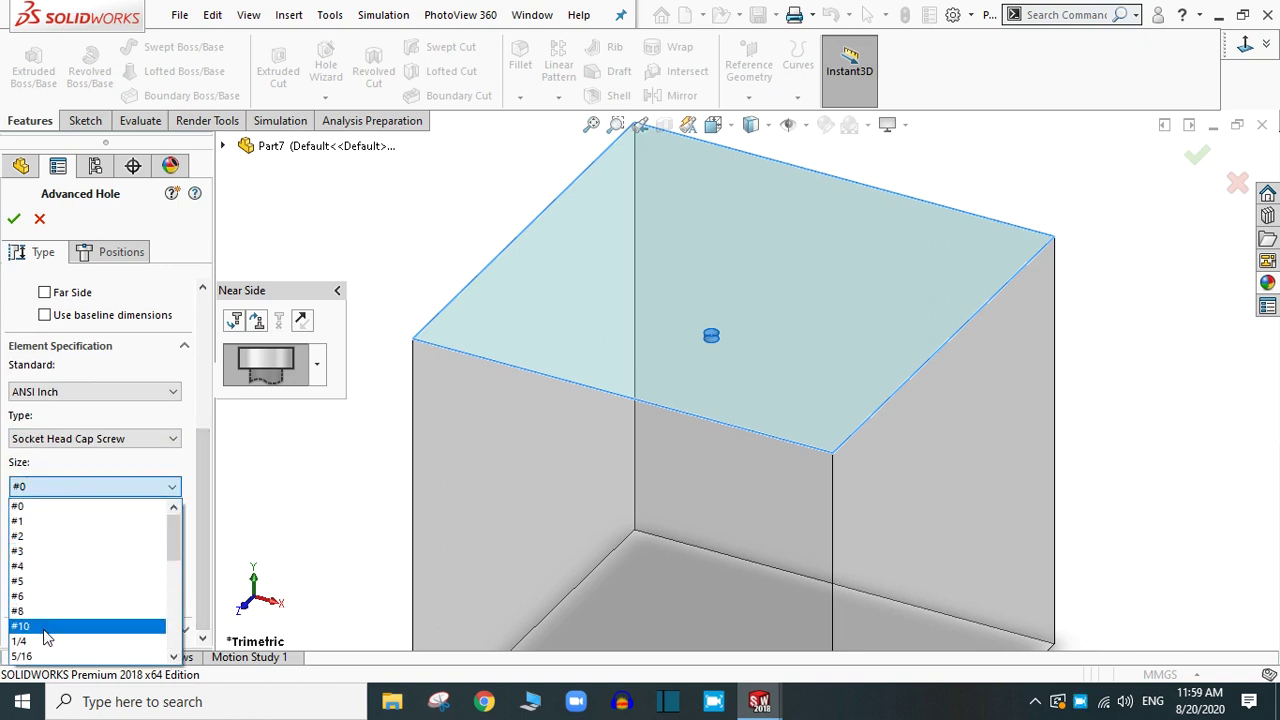
scroll(30, 590, "down", 2)
left_click(22, 585)
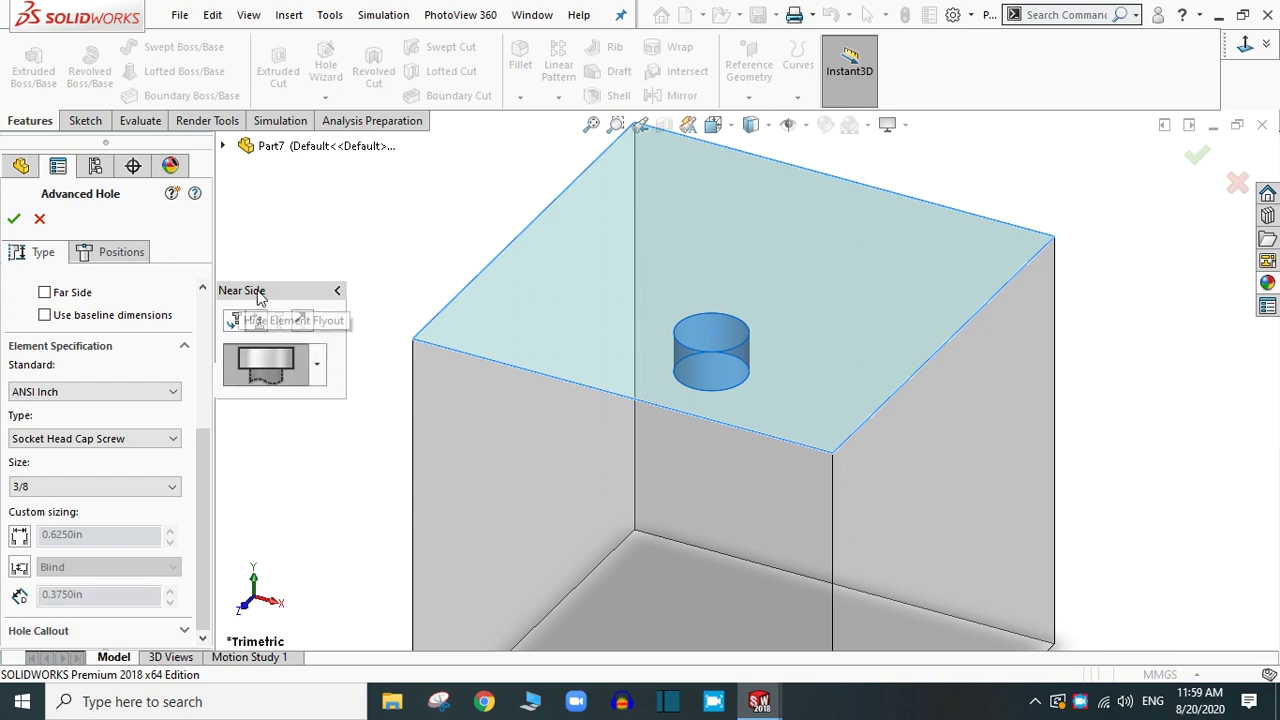
left_click(319, 369)
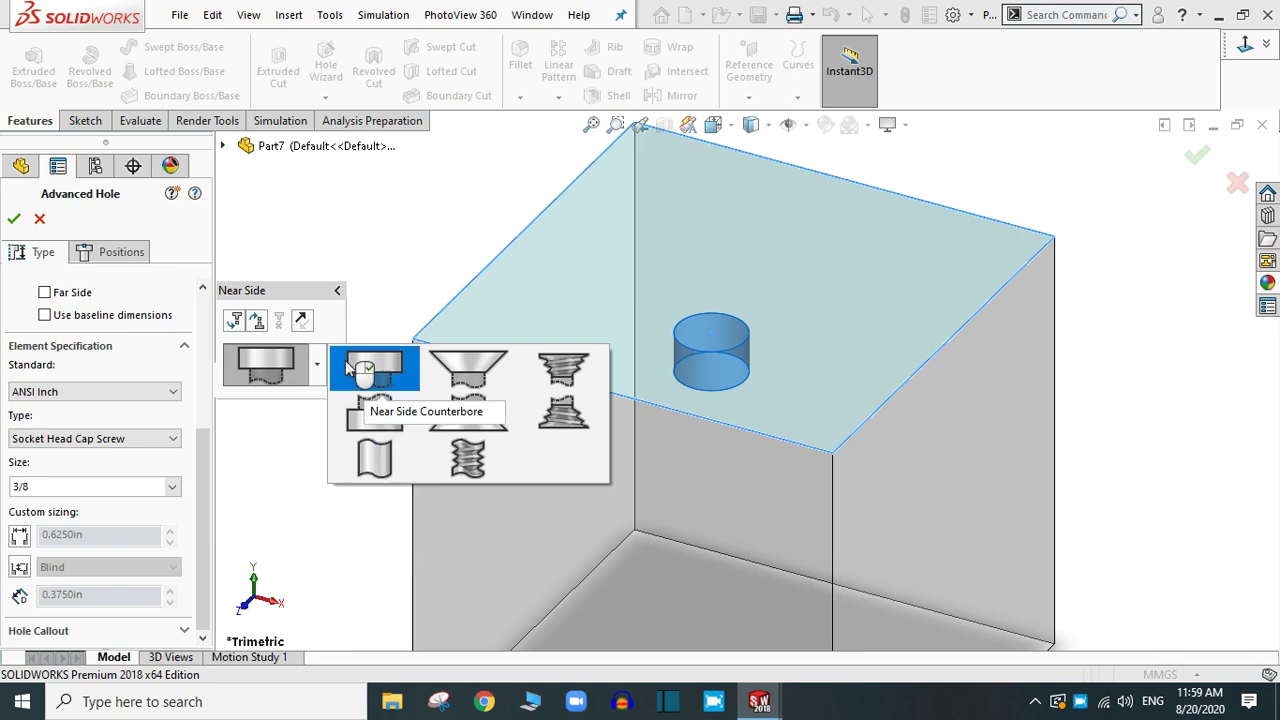
left_click(273, 365)
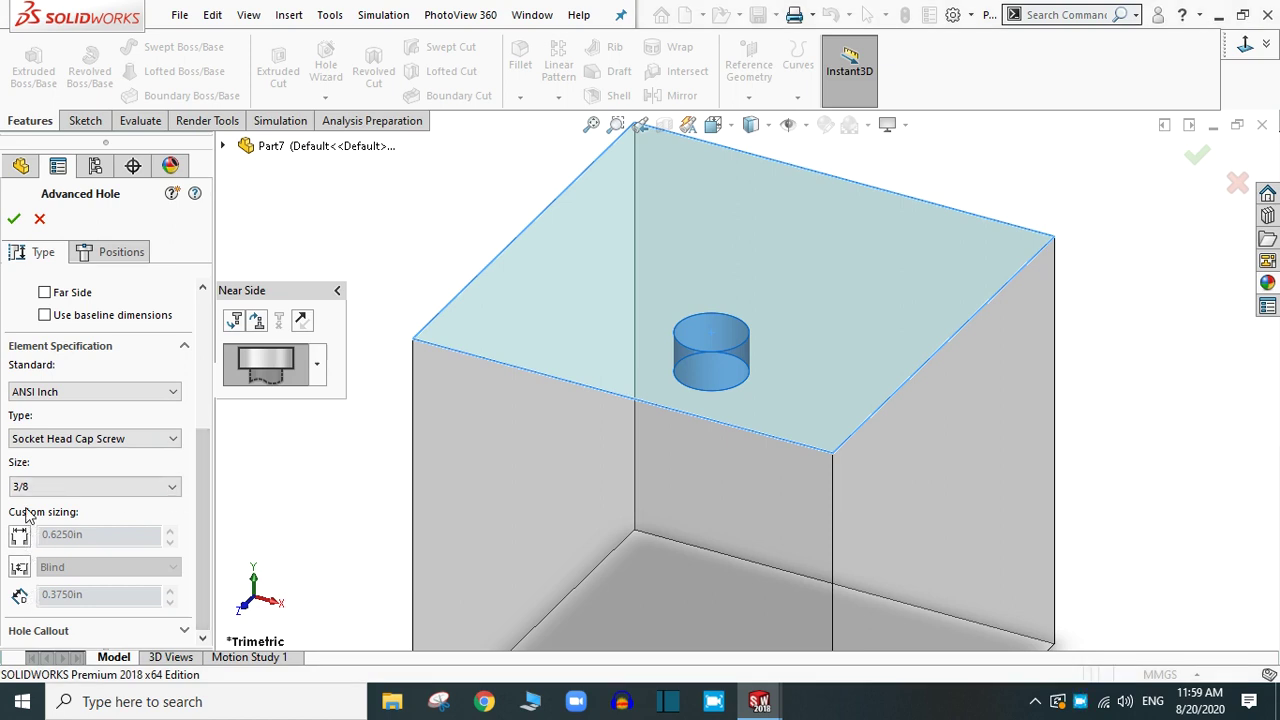
left_click(19, 567)
Keep the counterbore end condition Blind and change its depth to 0.5 in.
left_click(112, 570)
left_click(112, 572)
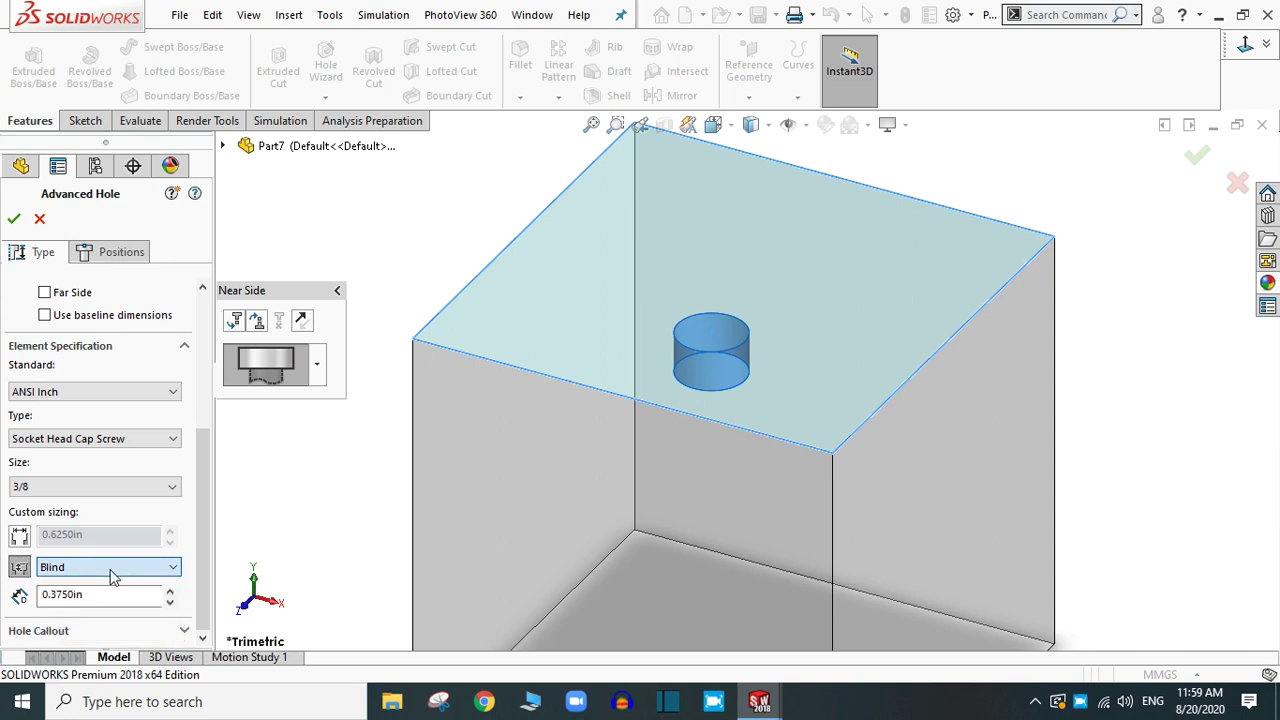
left_click(112, 572)
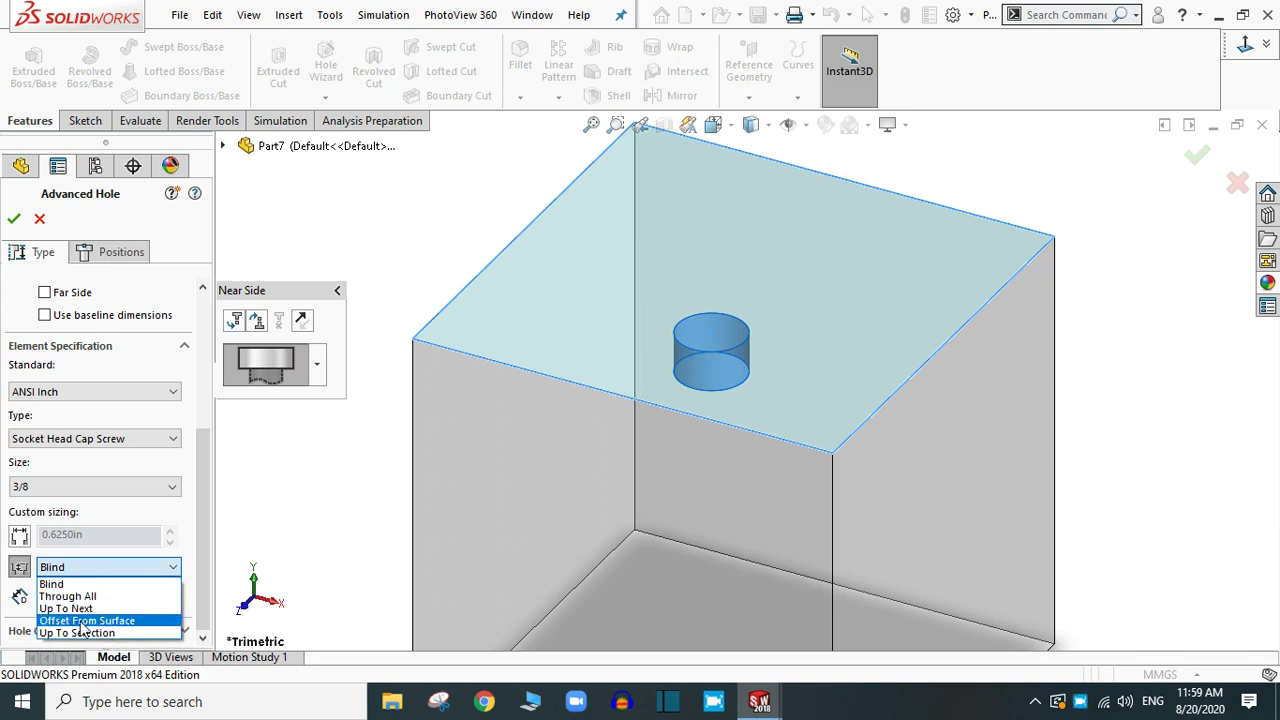
left_click(85, 567)
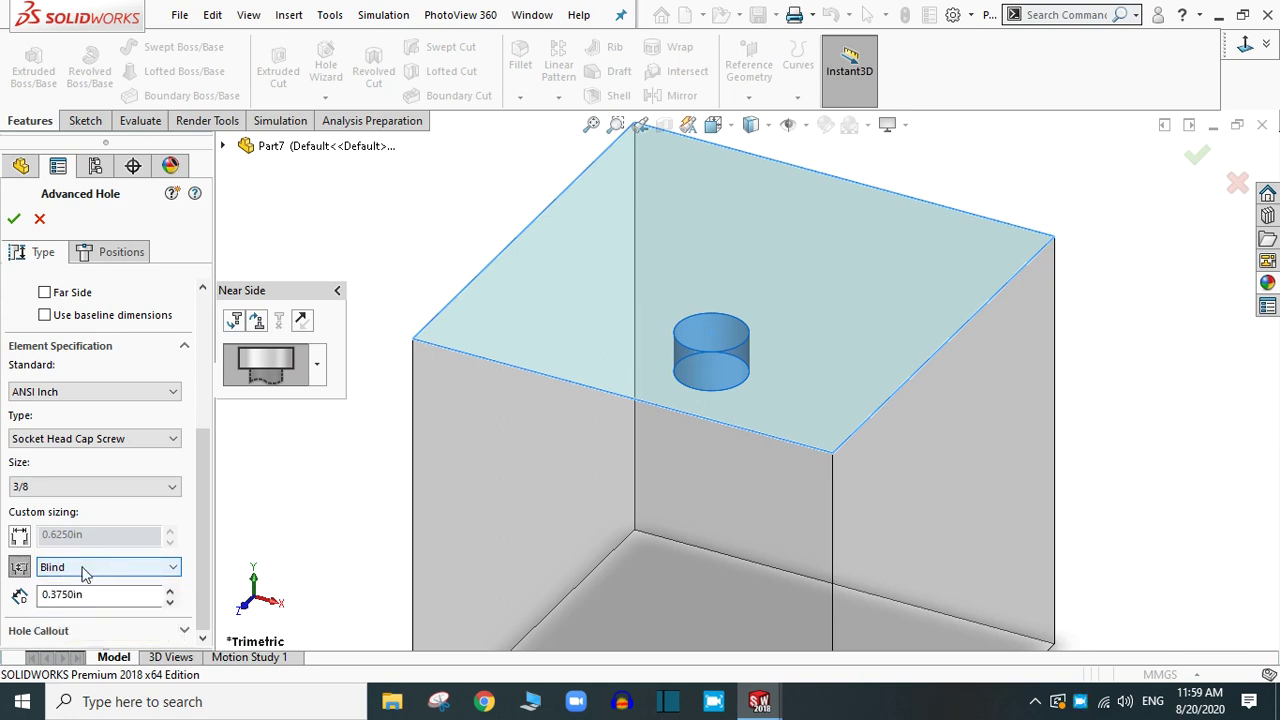
left_click(80, 594)
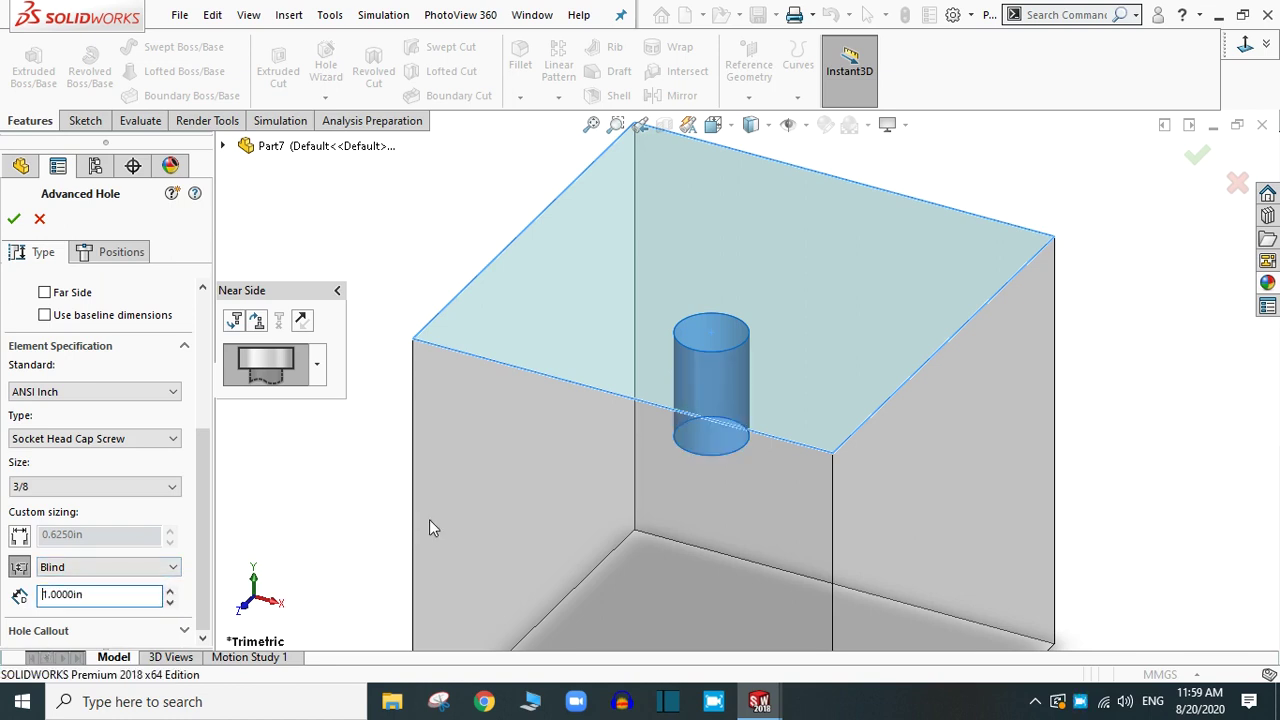
scroll(700, 457, "up", 3)
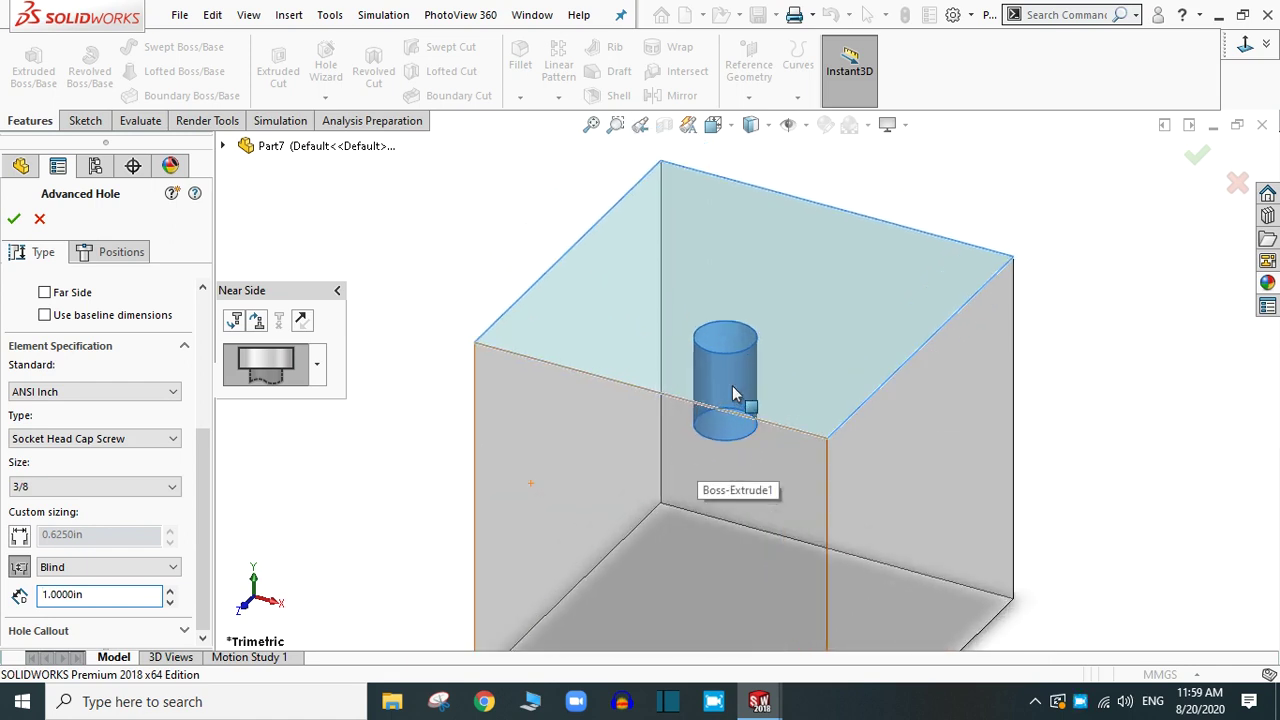
scroll(742, 423, "up", 2)
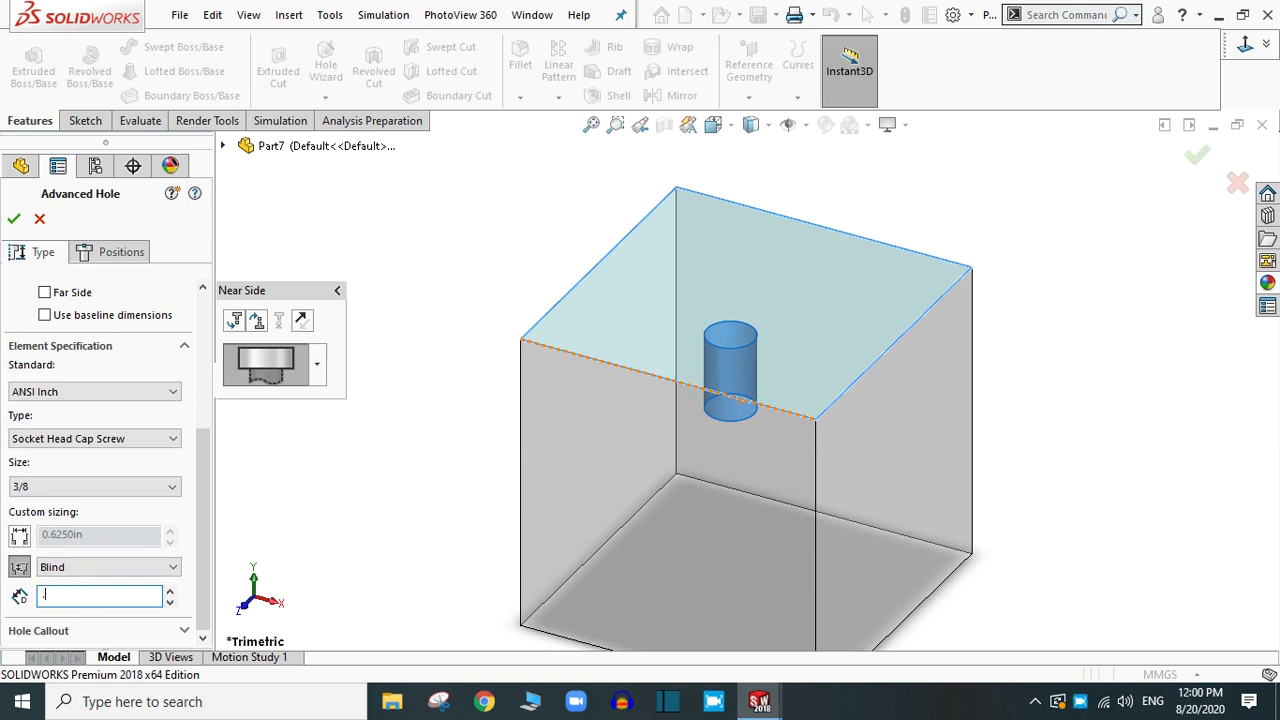
key("Return")
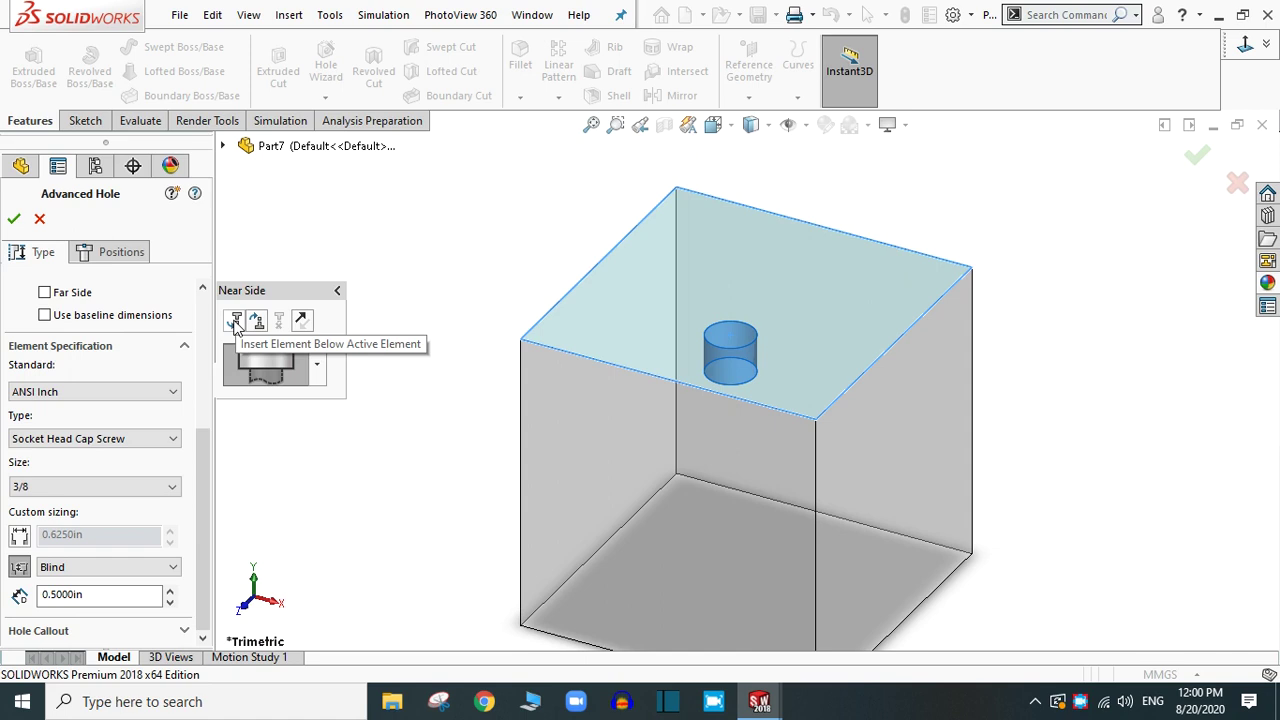
Add a second near-side element below the counterbore and make it a plain Hole.
left_click(236, 324)
left_click(319, 412)
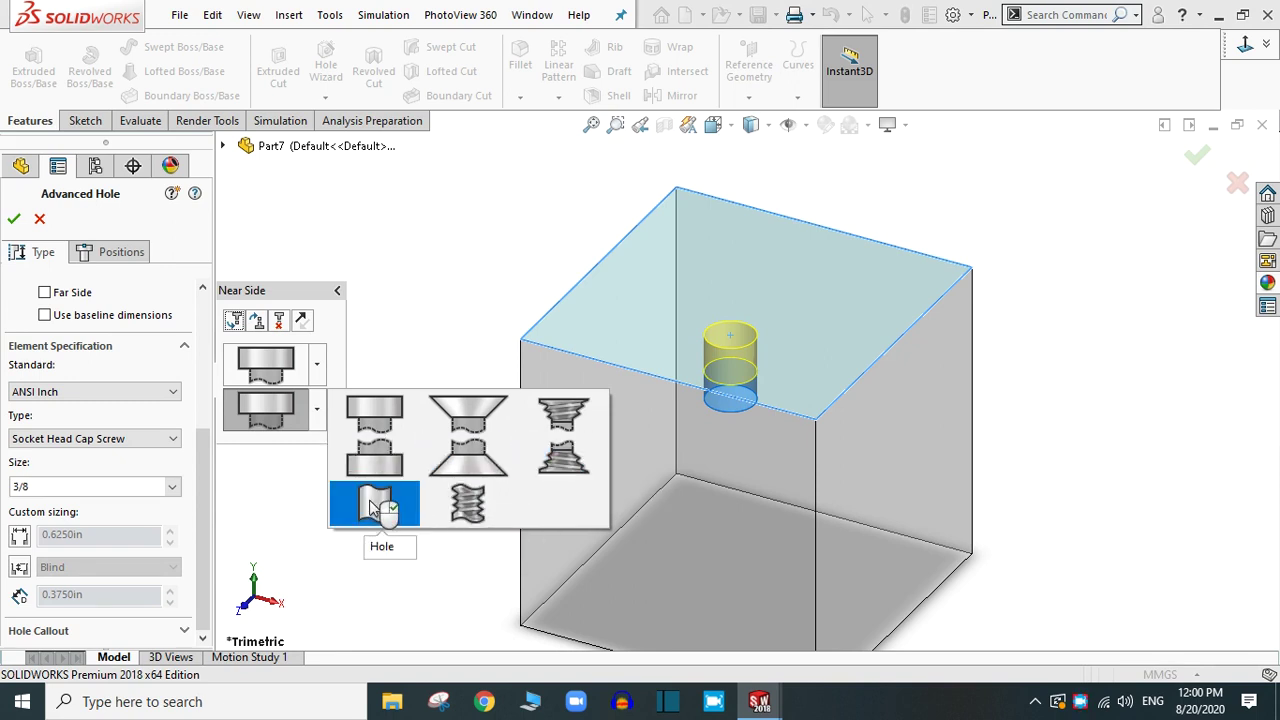
left_click(371, 506)
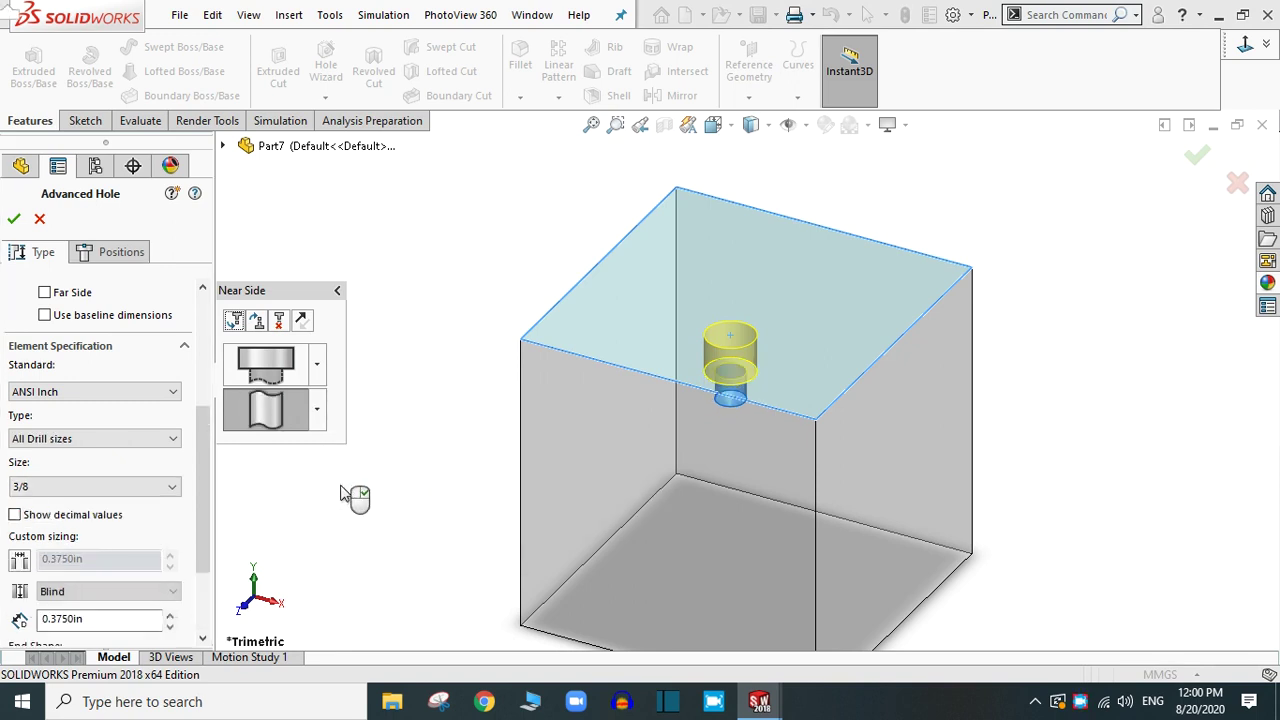
left_click_drag(208, 422, 212, 470)
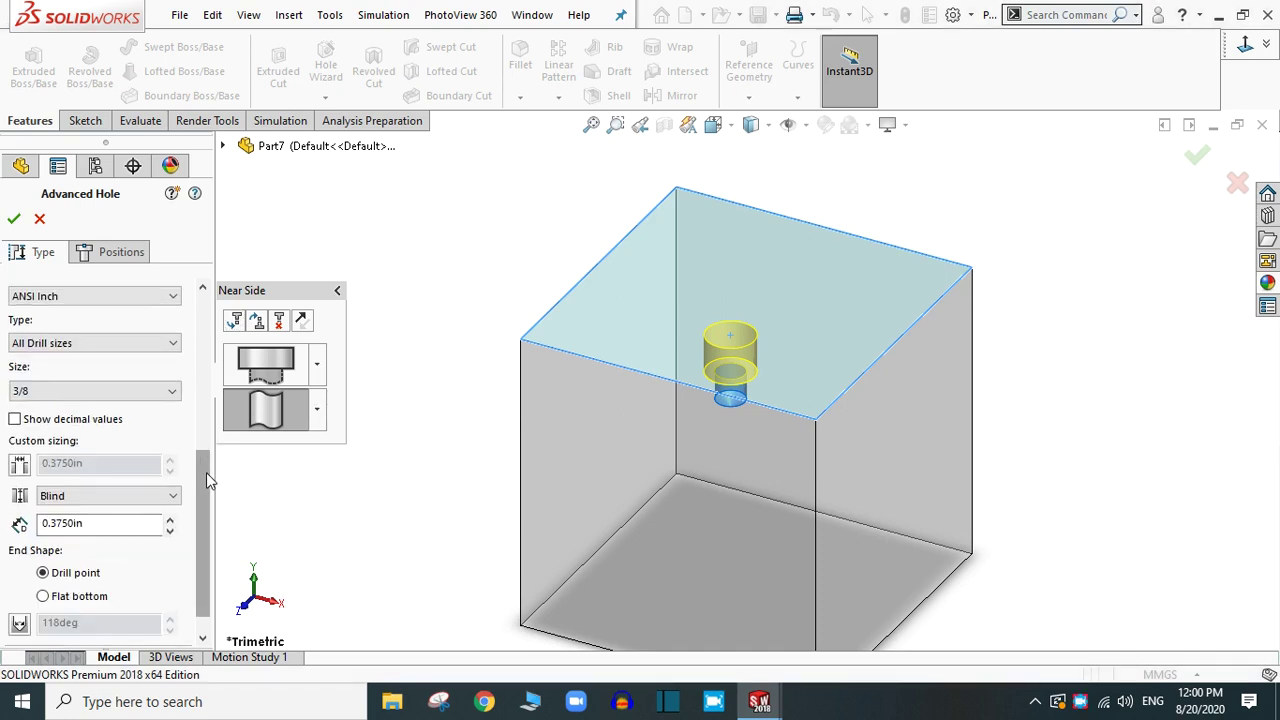
scroll(206, 472, "up", 2)
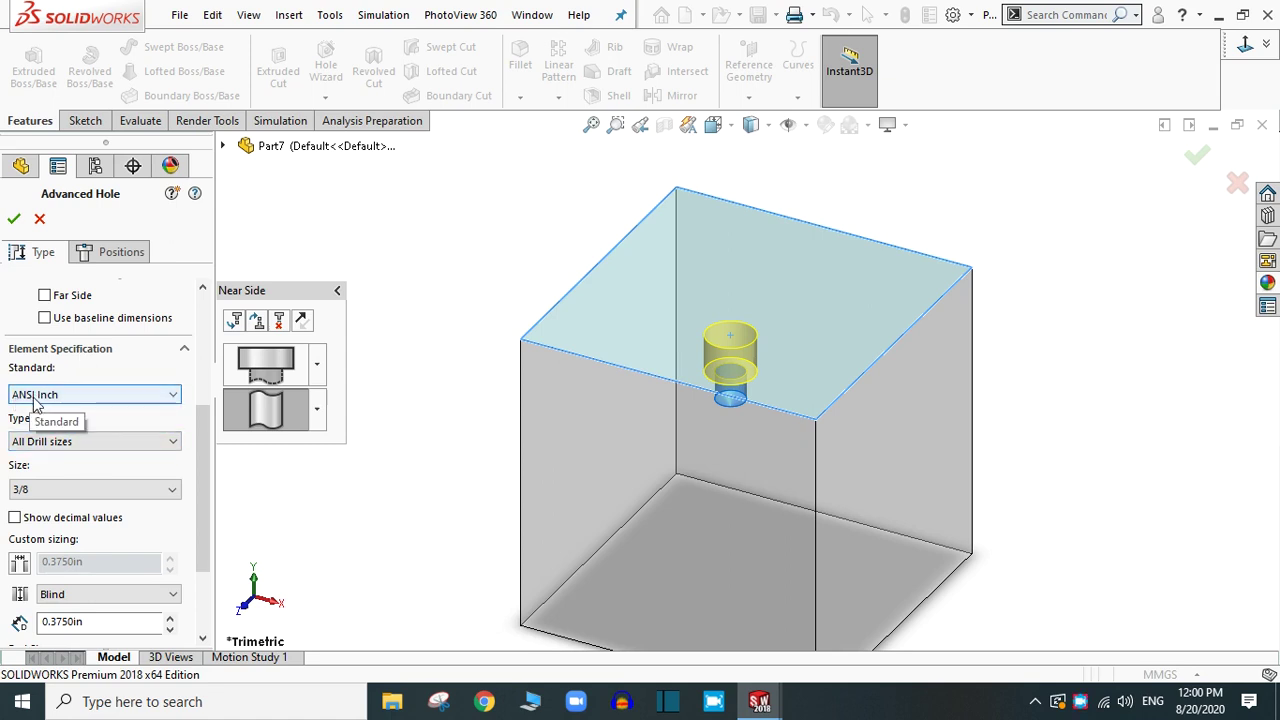
Change the hole type to Screw Clearances, Blind, with a 1 in depth.
left_click(80, 442)
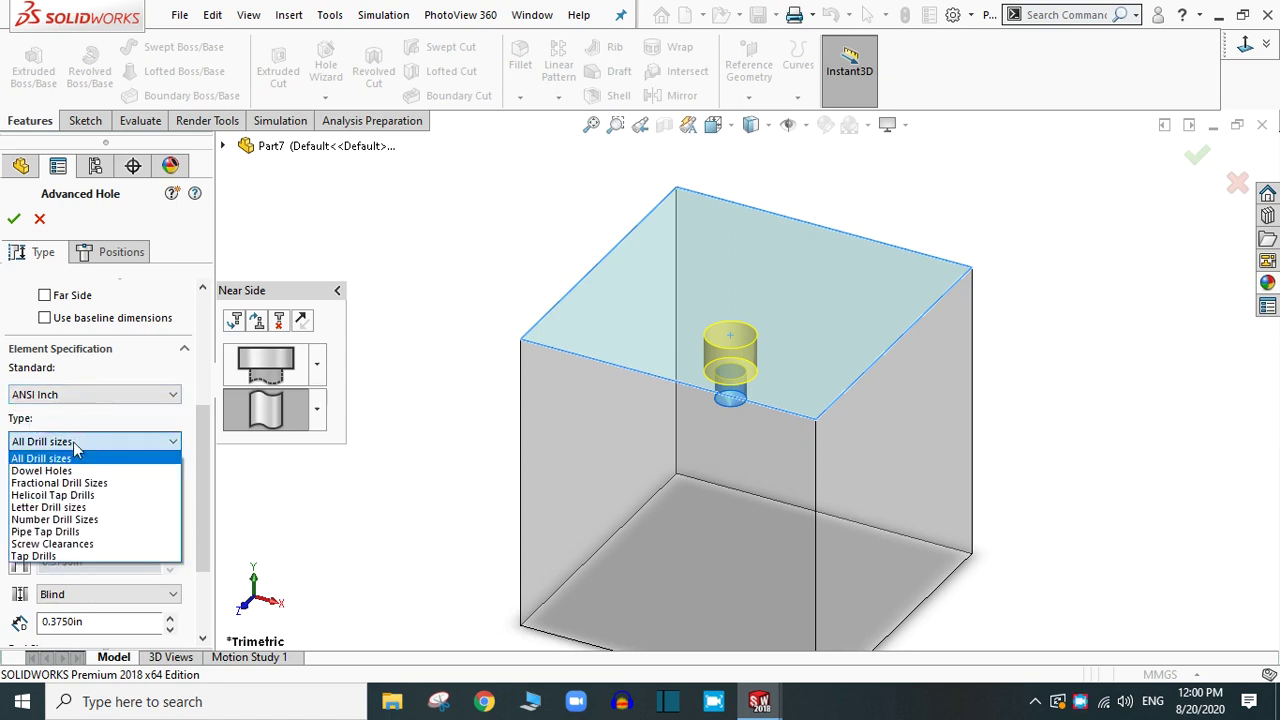
left_click(60, 546)
left_click_drag(200, 441, 200, 499)
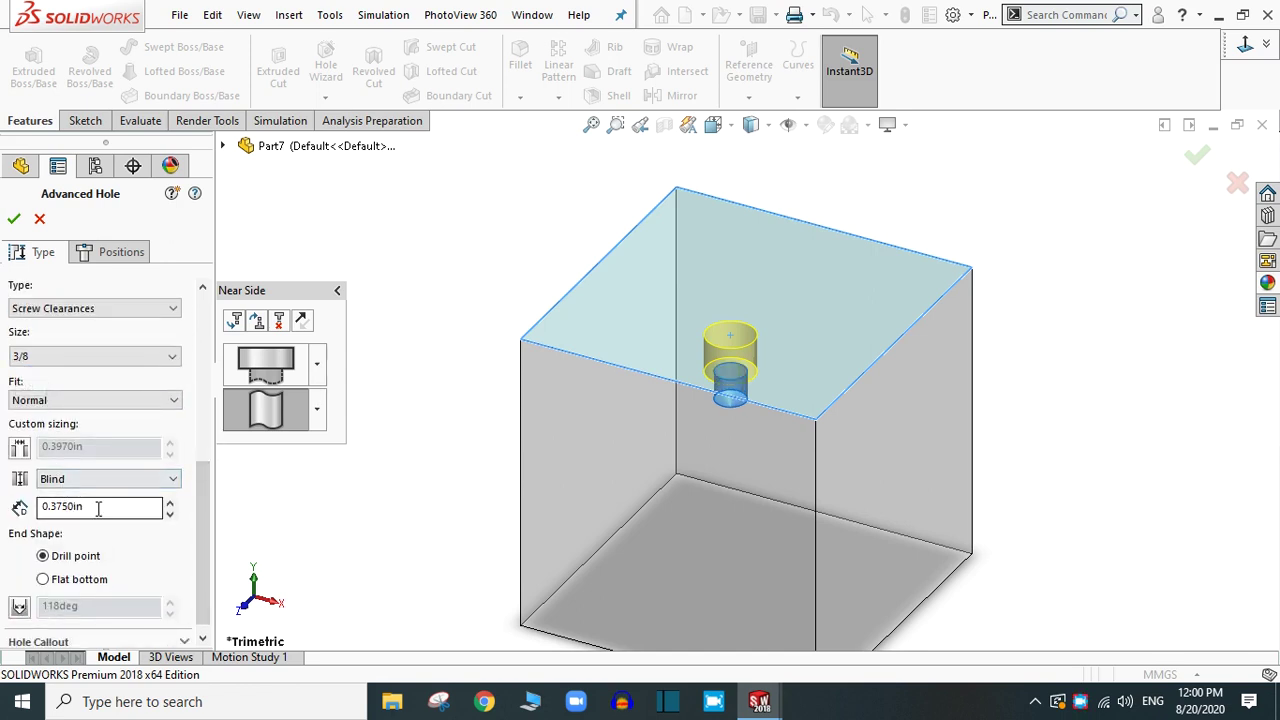
left_click(79, 483)
left_click(79, 484)
left_click_drag(155, 507, 42, 506)
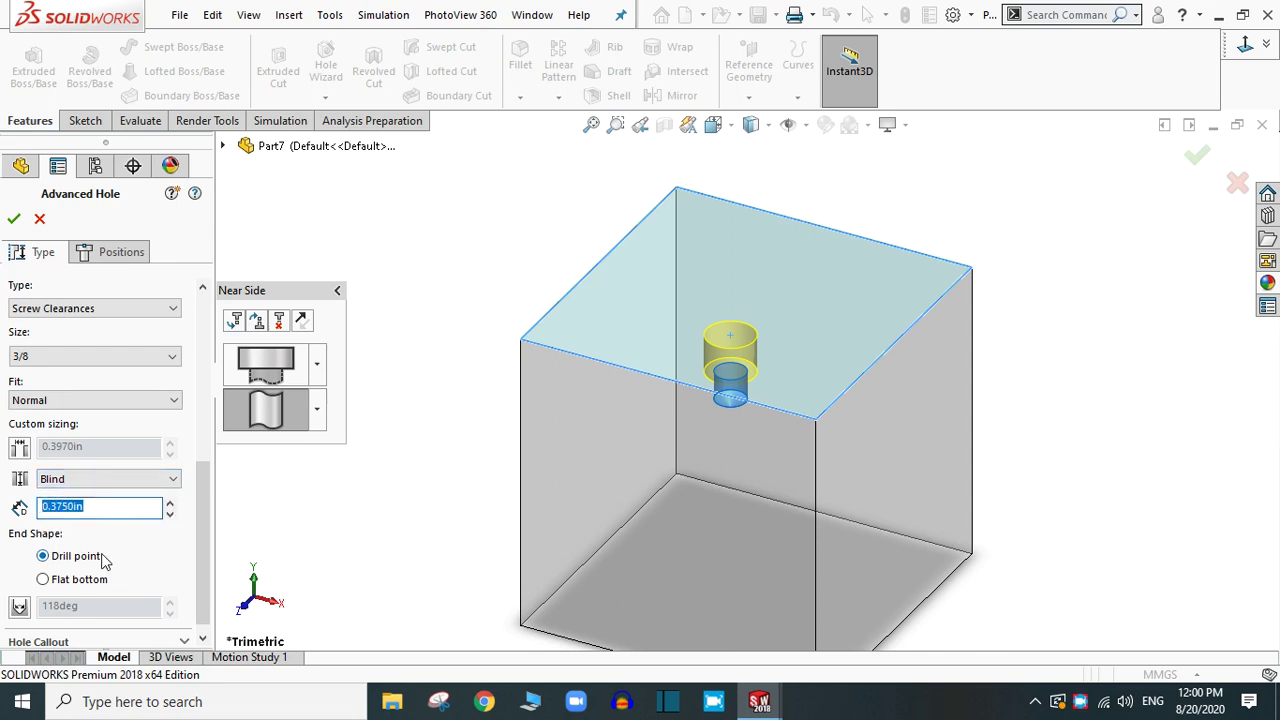
type("1")
key("Return")
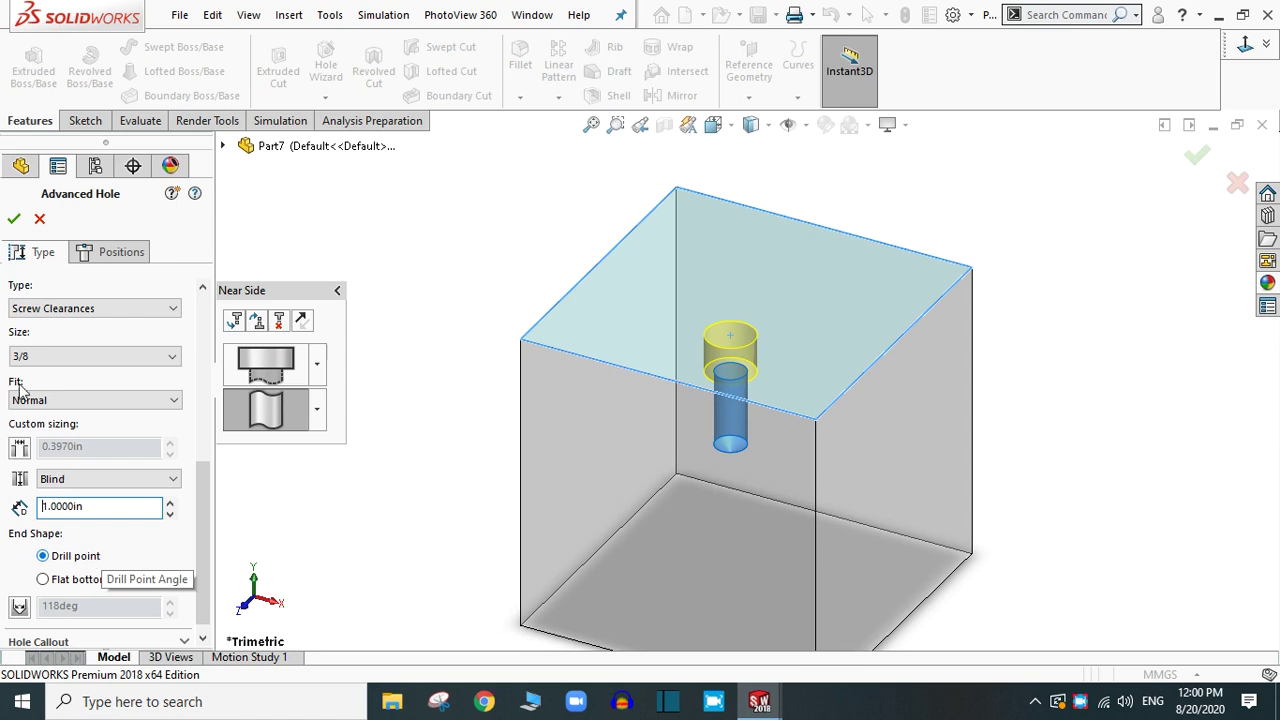
scroll(204, 512, "down", 1)
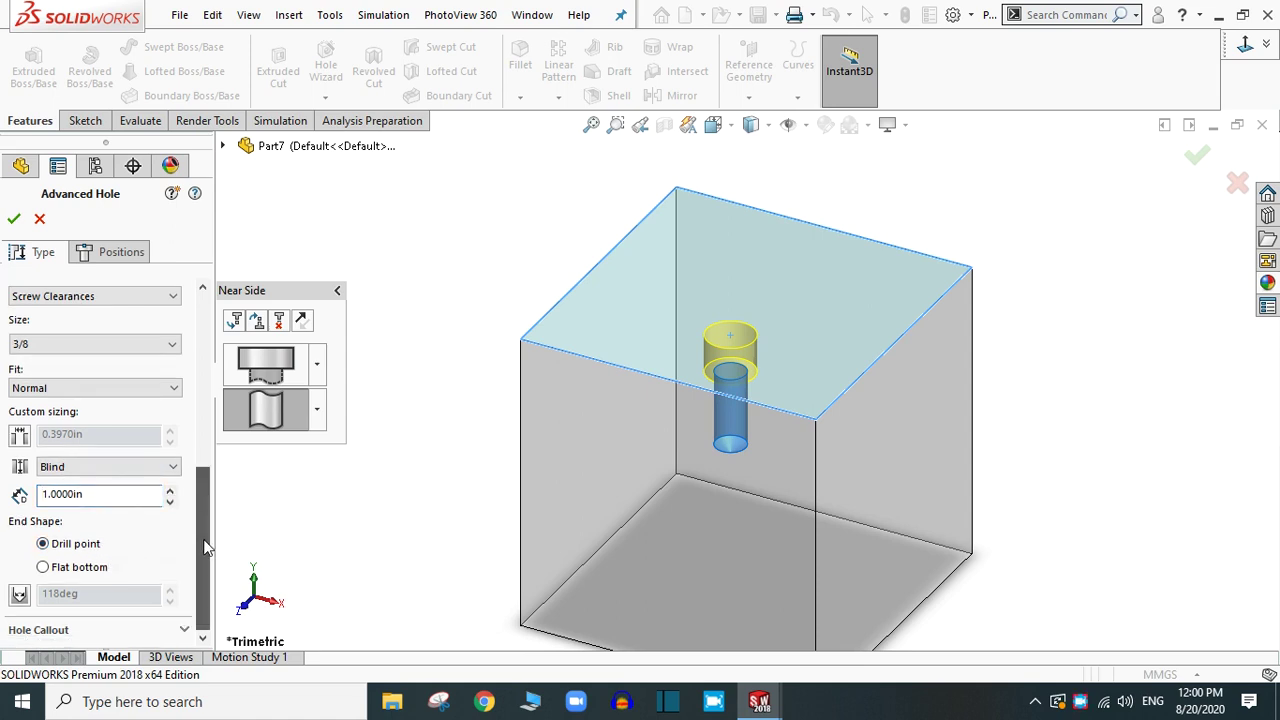
left_click_drag(200, 474, 196, 316)
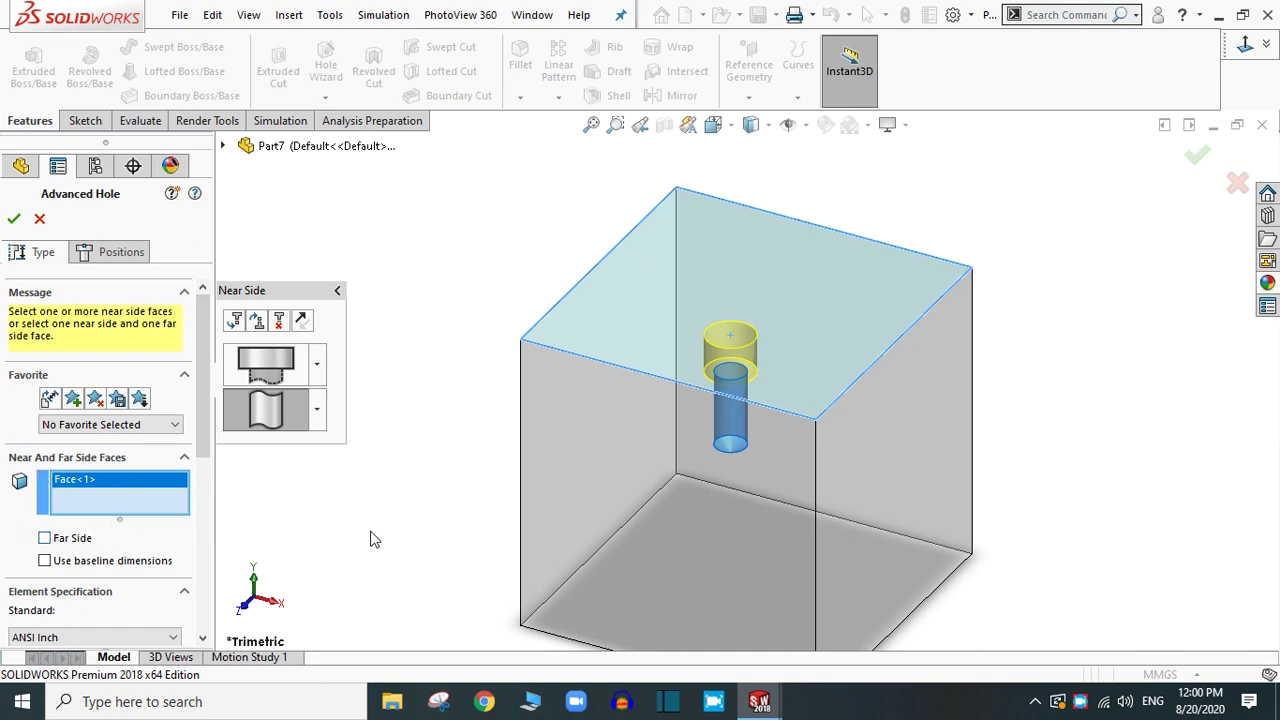
Enable Far Side and select the cube's bottom face for it.
left_click(44, 539)
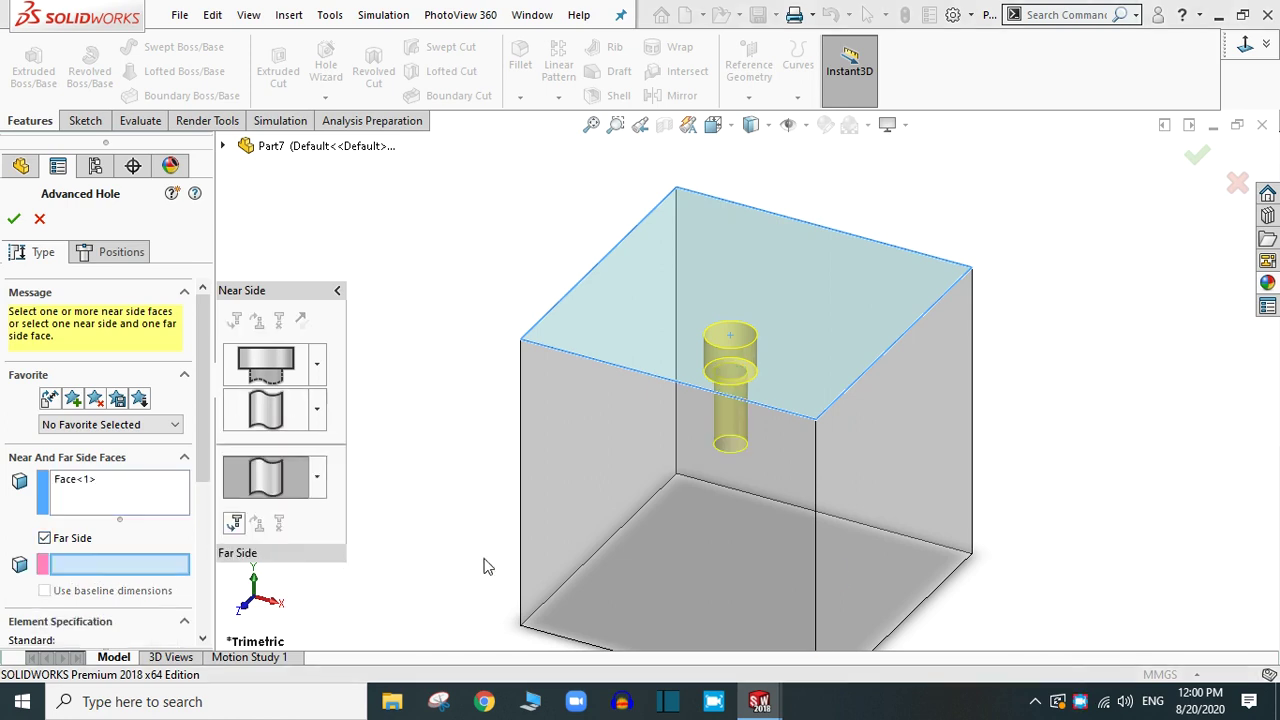
middle_click_drag(1056, 566, 1040, 440)
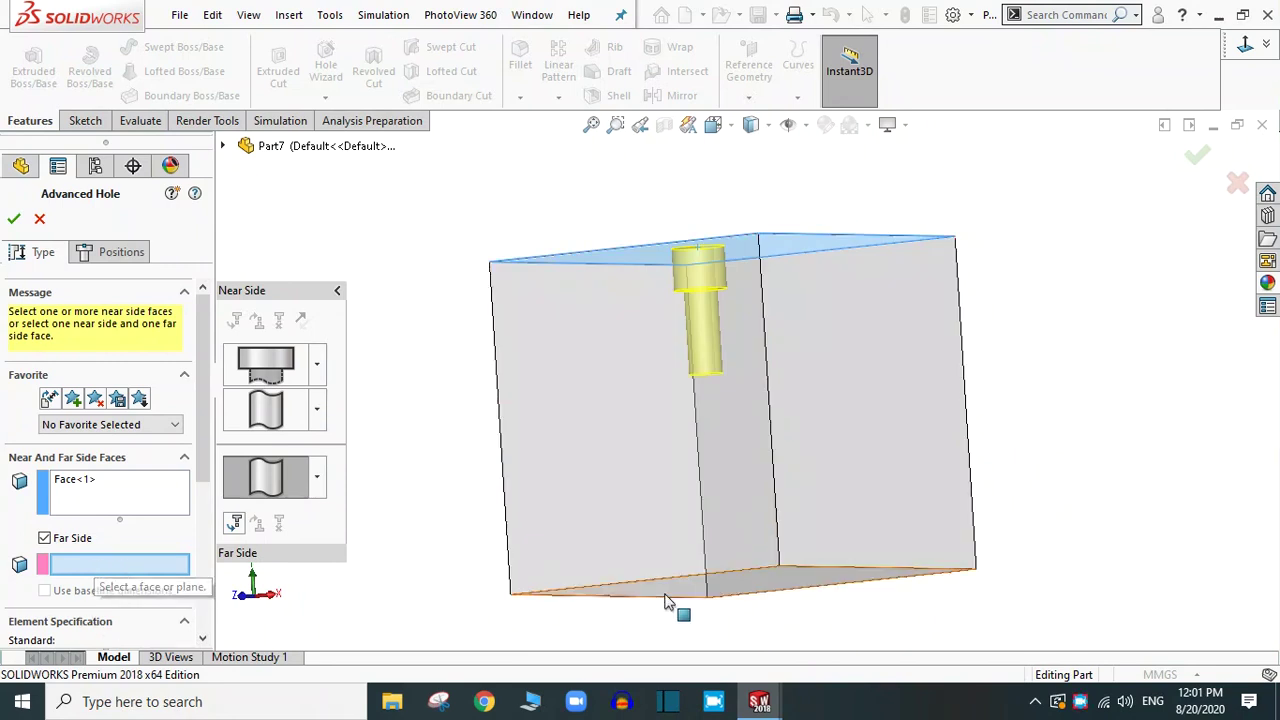
middle_click_drag(857, 611, 854, 587)
left_click(760, 575)
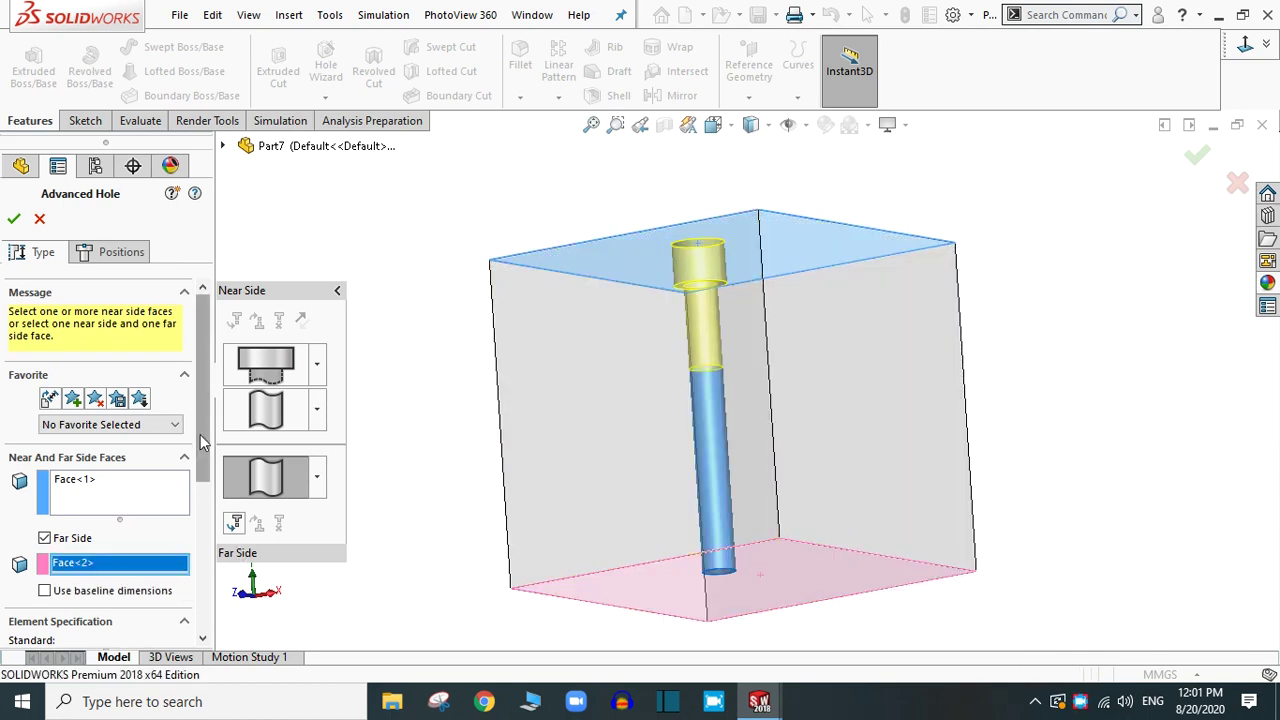
scroll(200, 434, "down", 2)
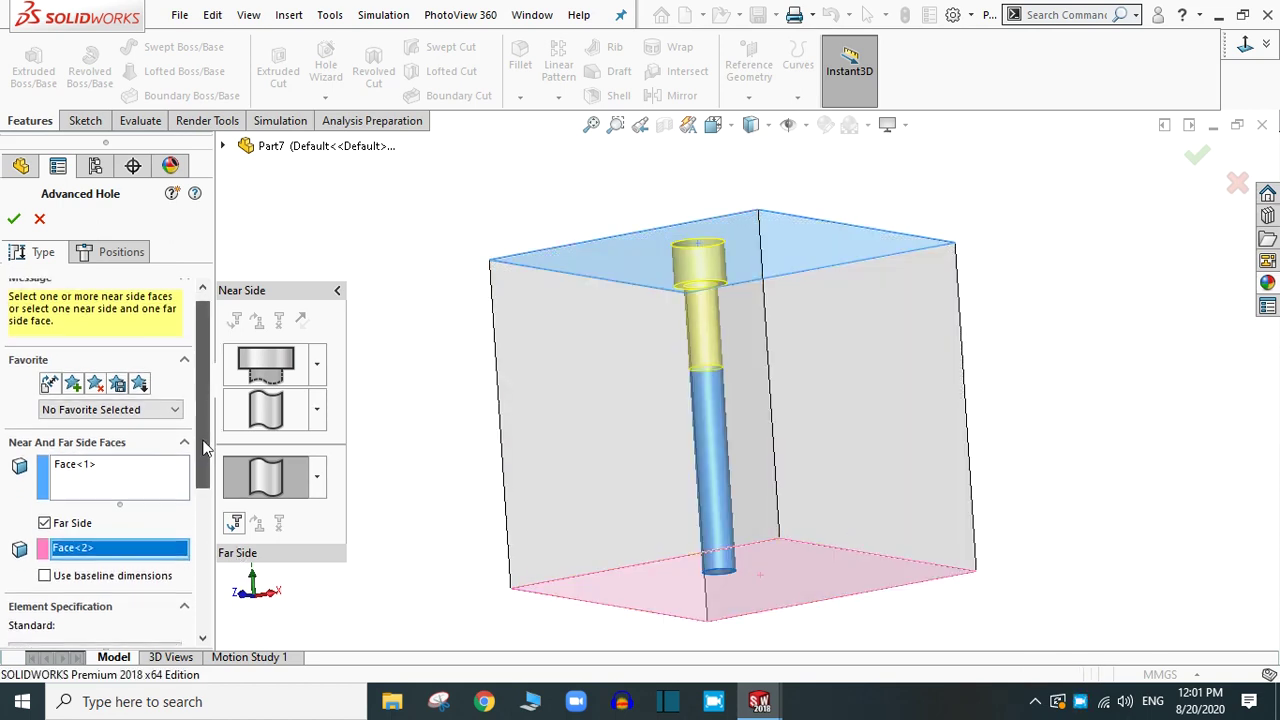
Make the far-side element a Straight Tap, keeping the 3/8-16 Bottoming Tapped Hole type.
left_click(317, 477)
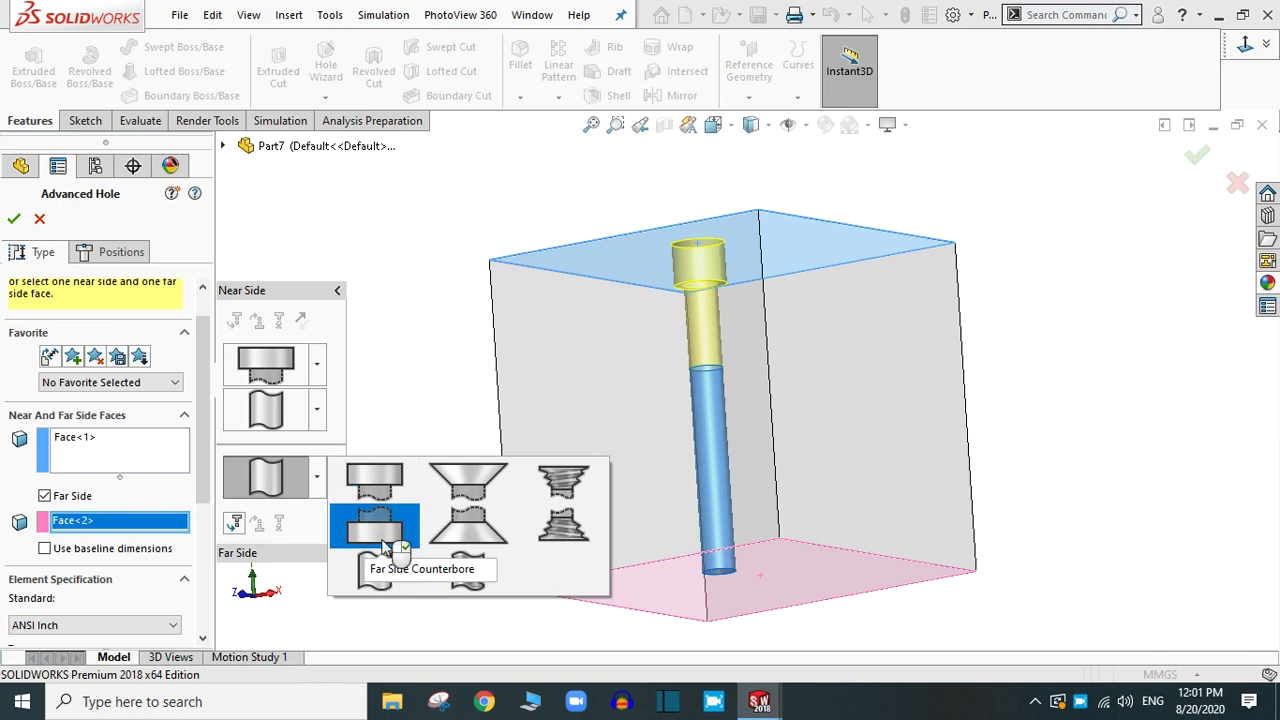
left_click(447, 566)
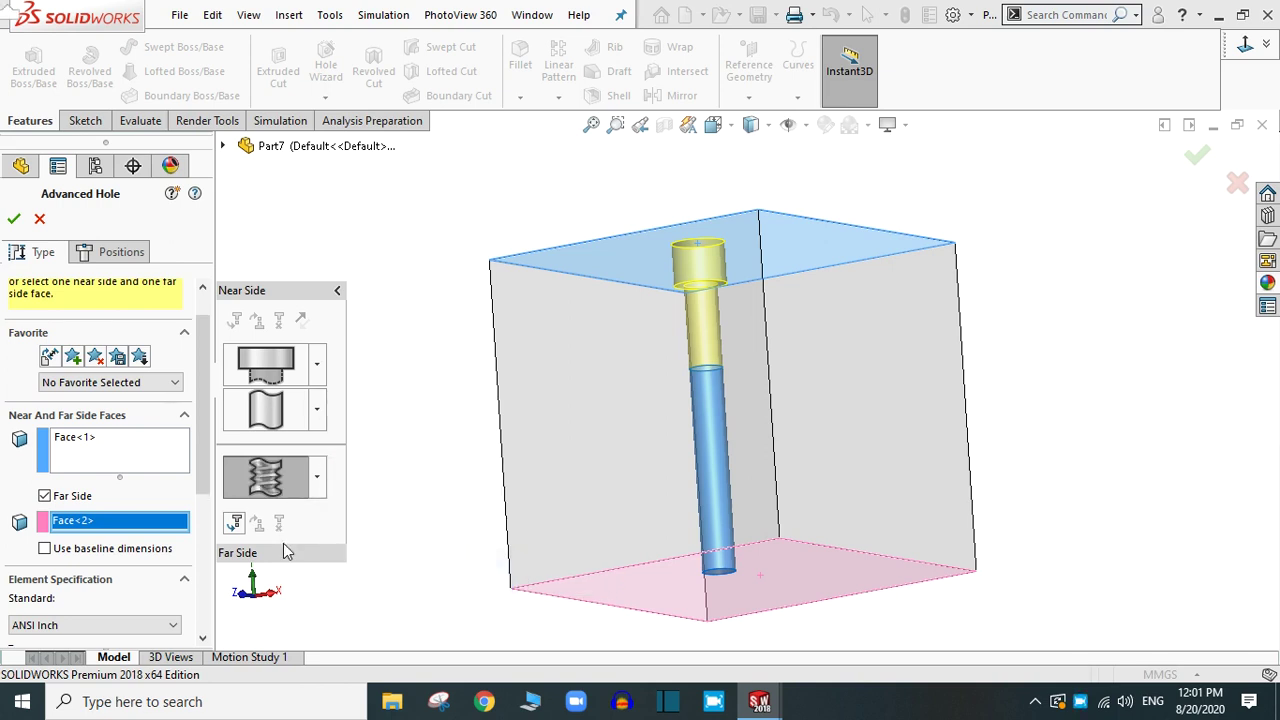
scroll(203, 490, "down", 3)
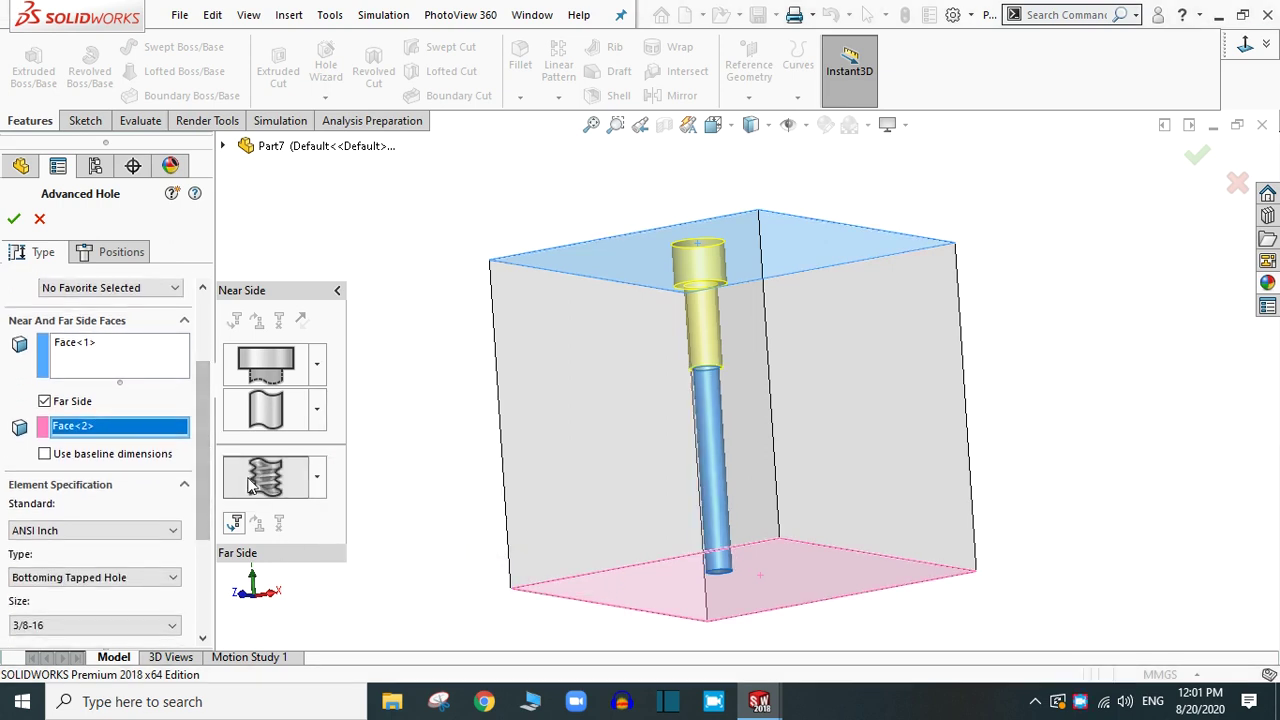
scroll(203, 490, "down", 2)
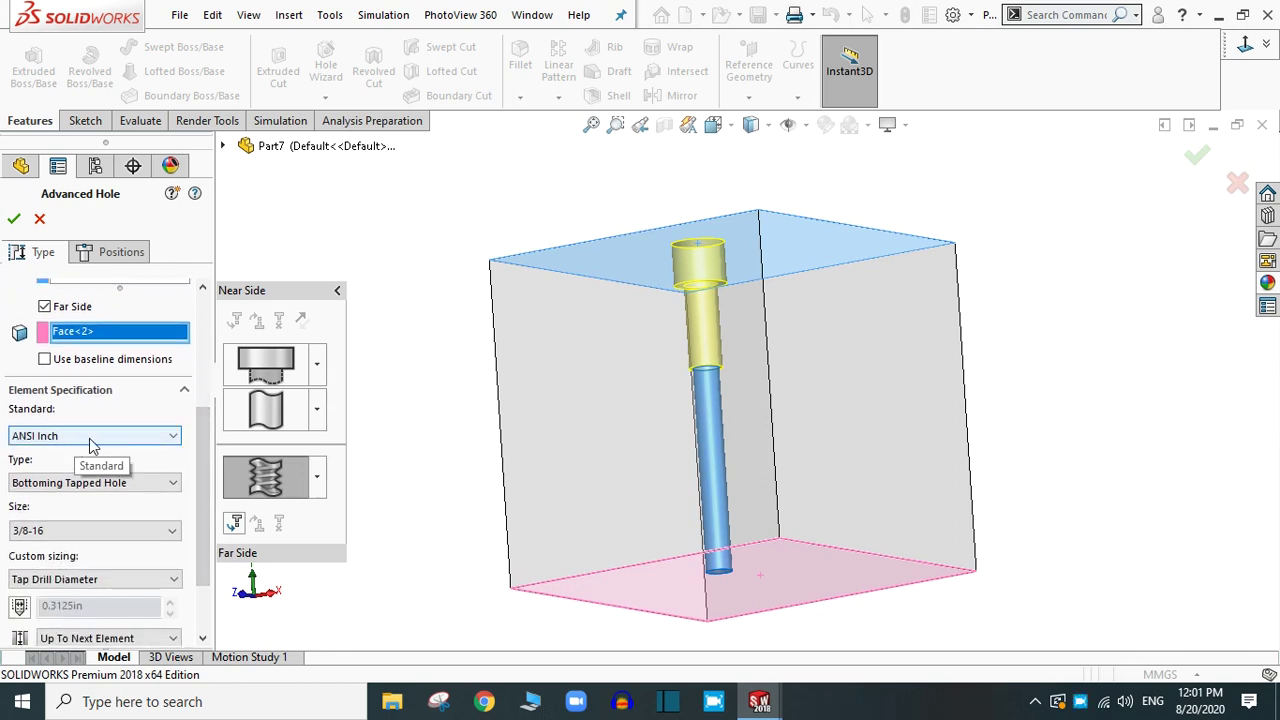
left_click(120, 488)
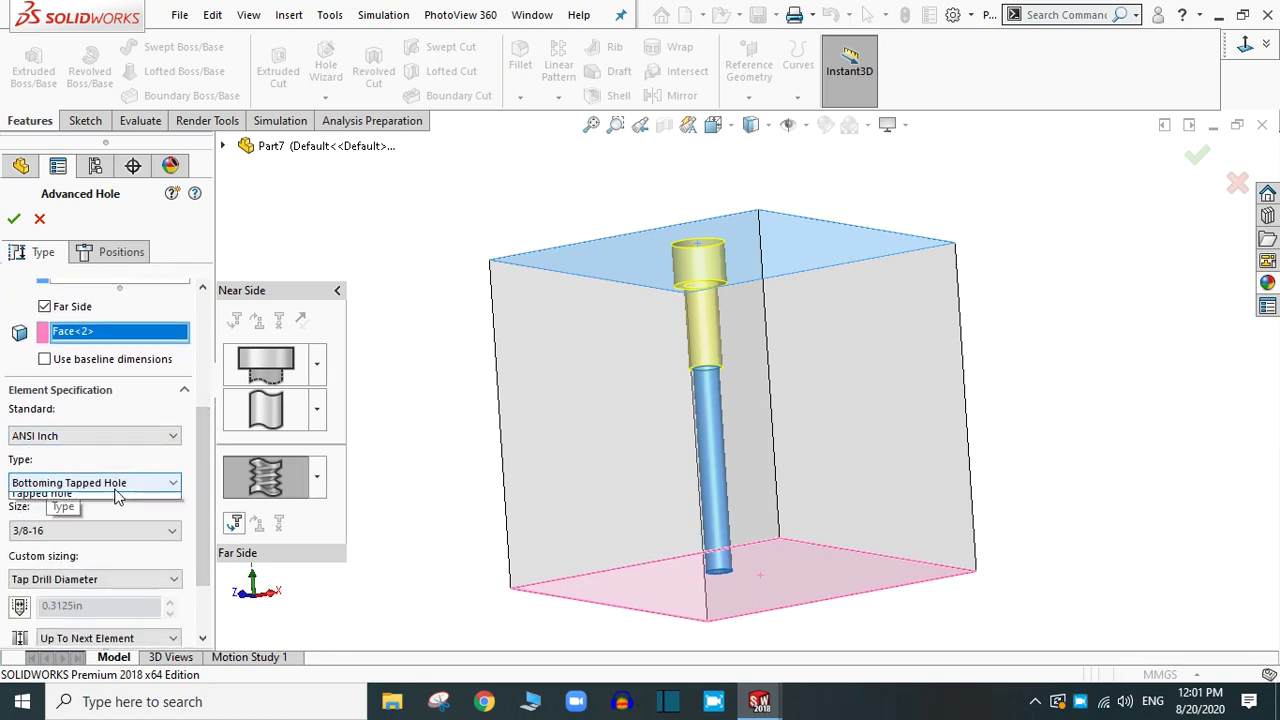
left_click(39, 490)
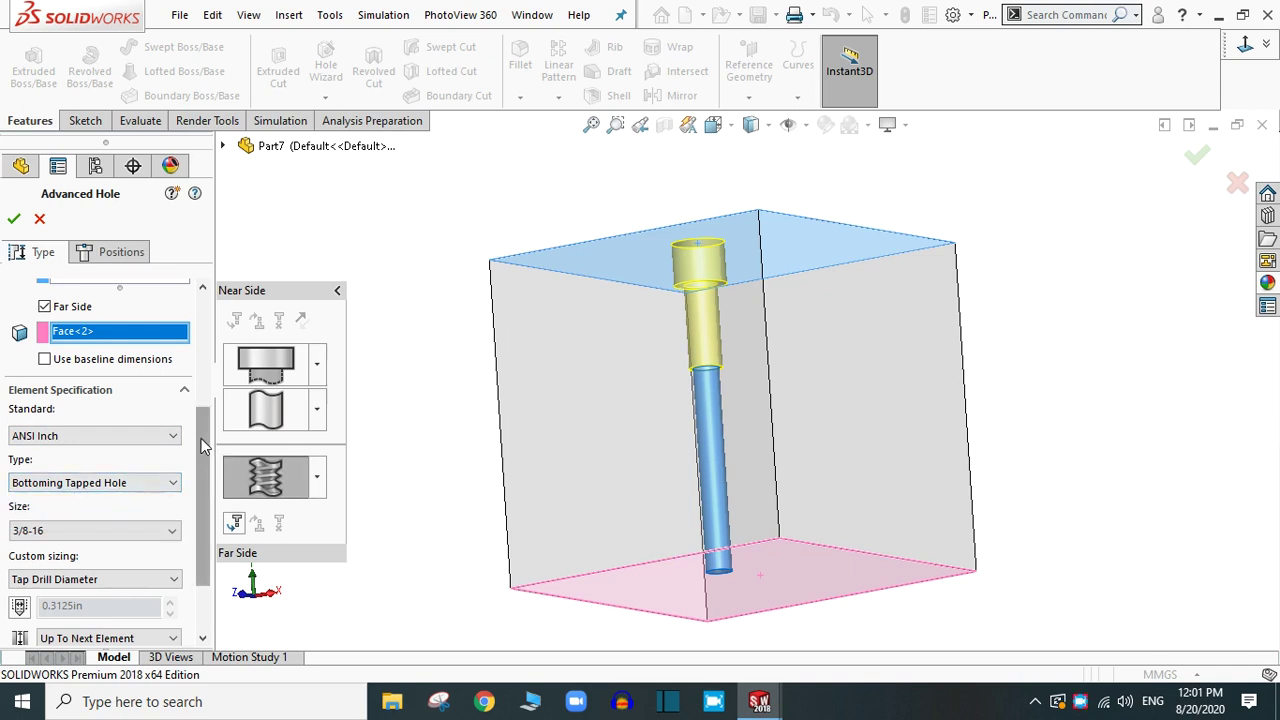
left_click_drag(199, 461, 199, 503)
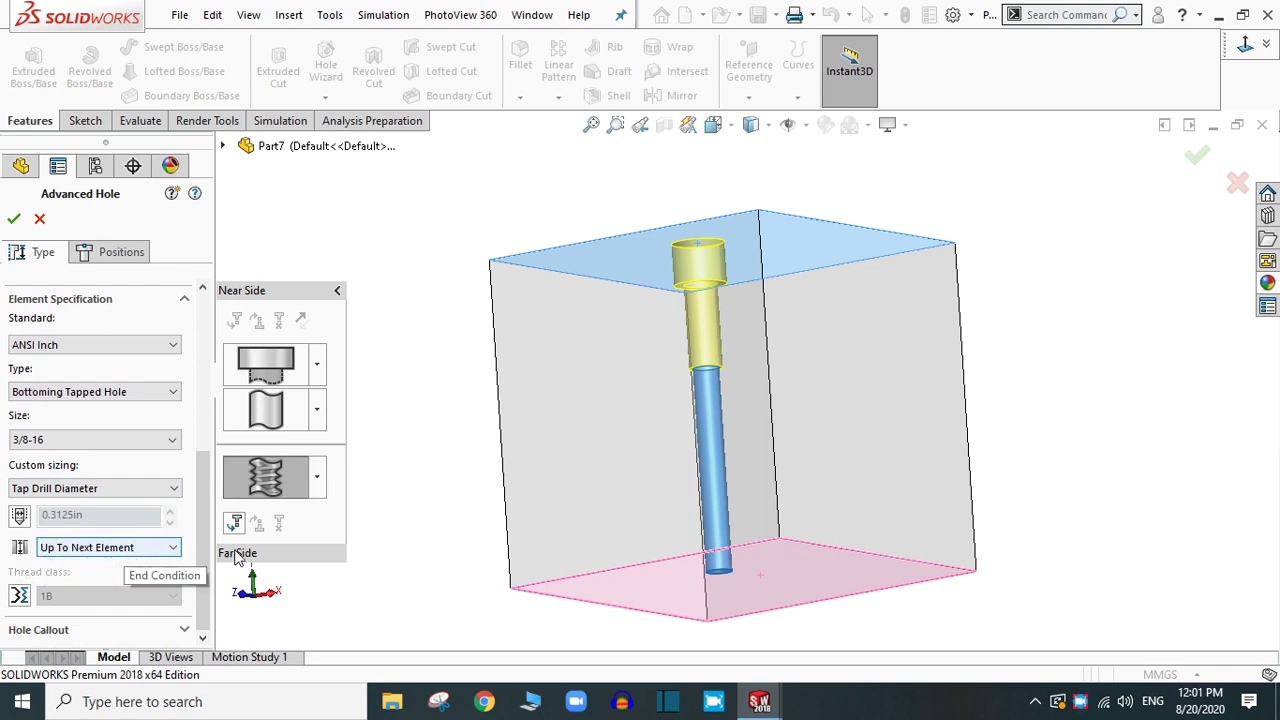
middle_click_drag(431, 431, 464, 456)
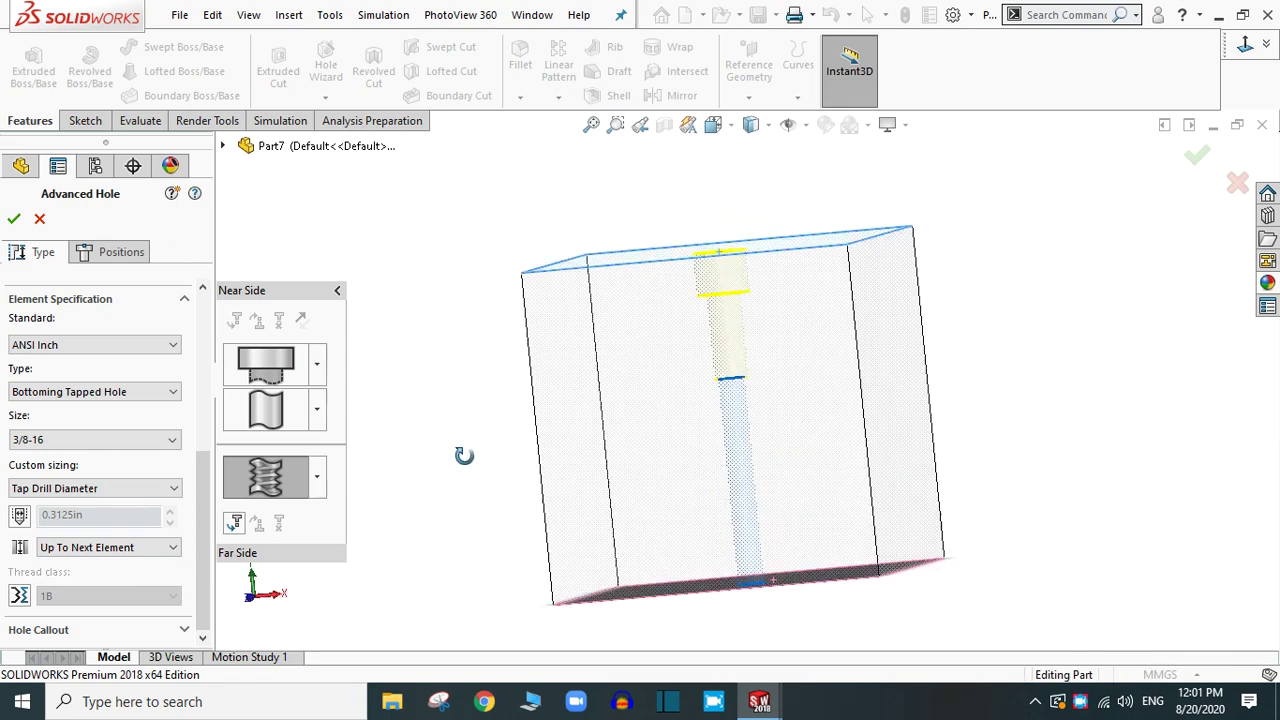
mouse_move(951, 334)
middle_mouse_down()
mouse_move(969, 369)
mouse_move(839, 436)
mouse_move(851, 380)
mouse_move(871, 403)
middle_mouse_up()
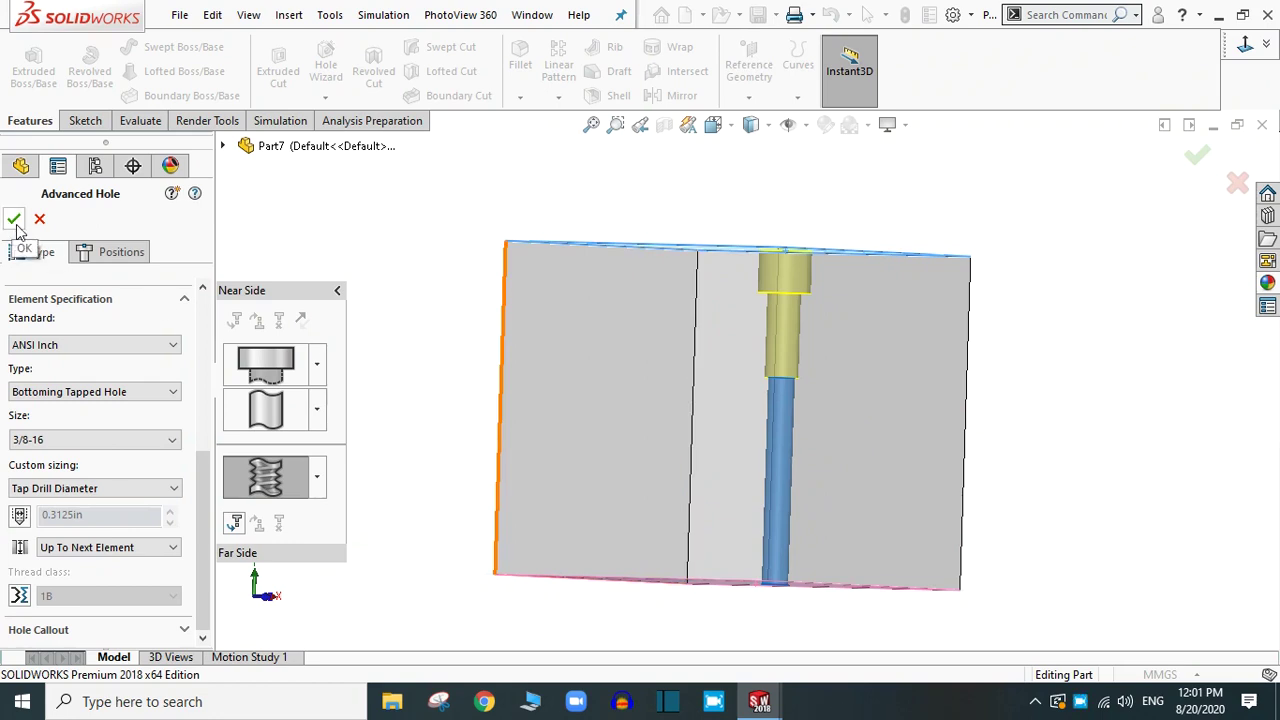
left_click(115, 254)
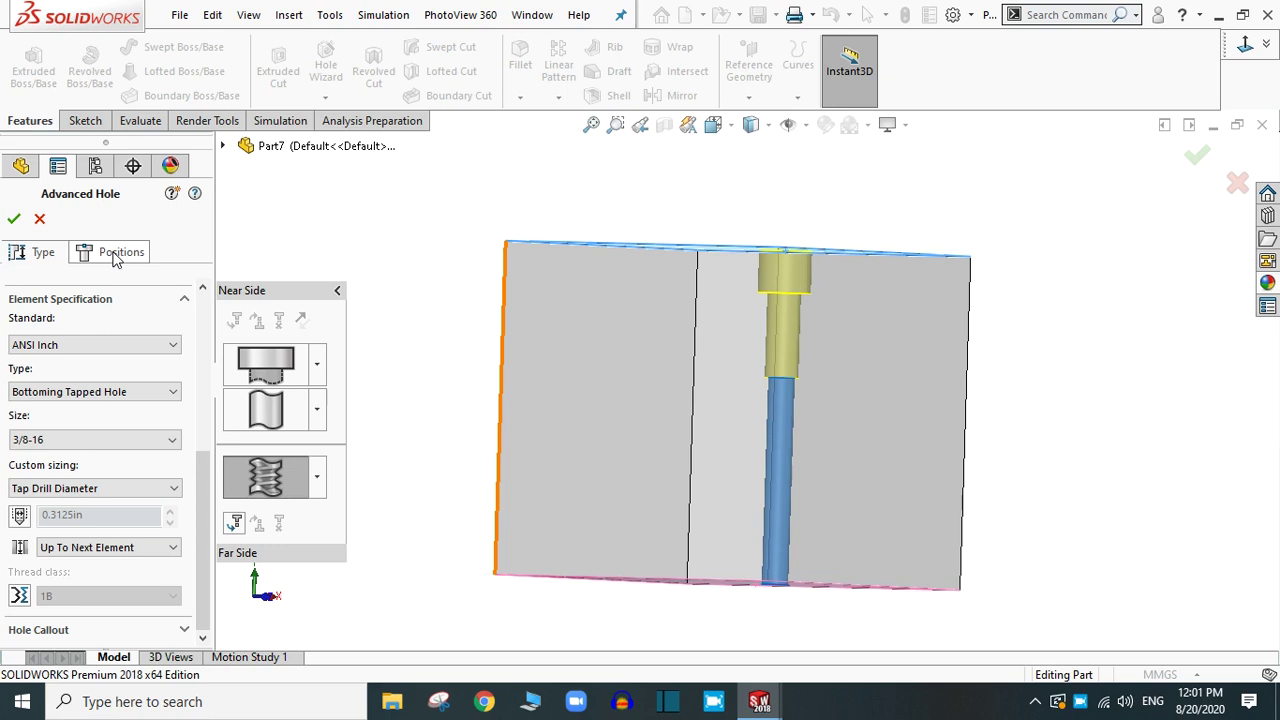
Place two hole centres on the cube's top face, left and toward the back, then view it Normal To.
middle_click_drag(414, 329, 399, 461)
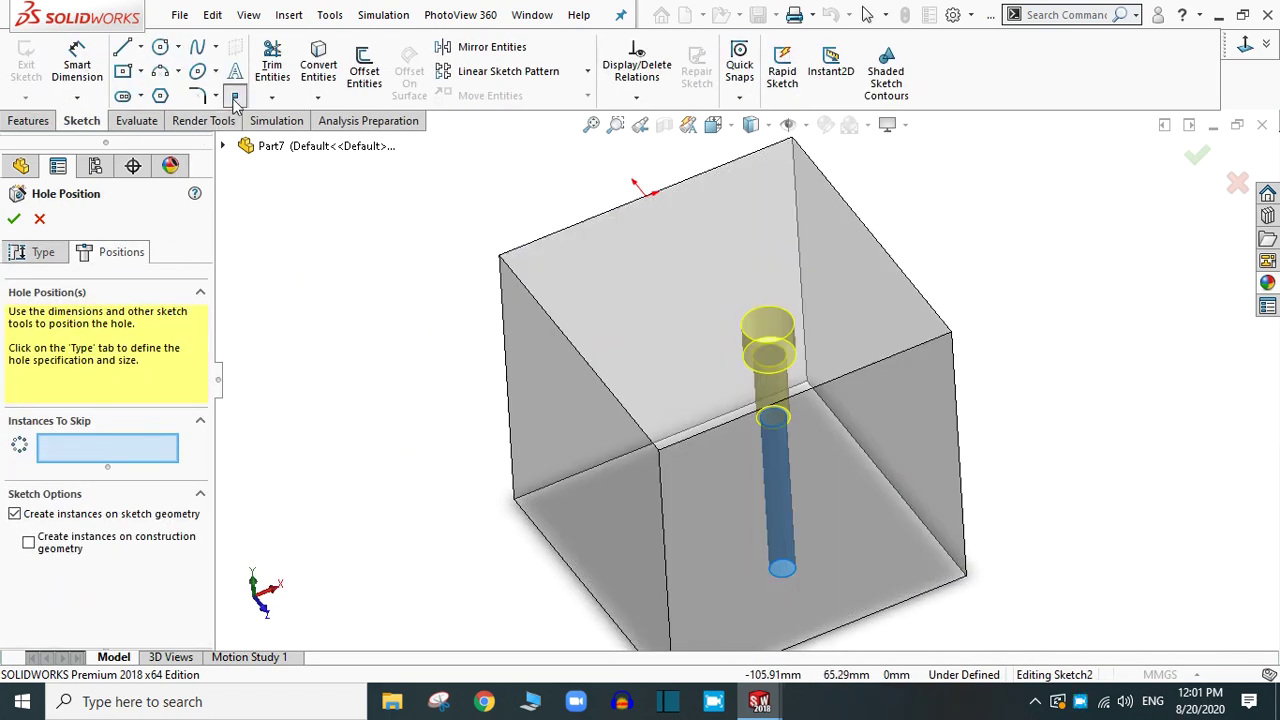
left_click(235, 100)
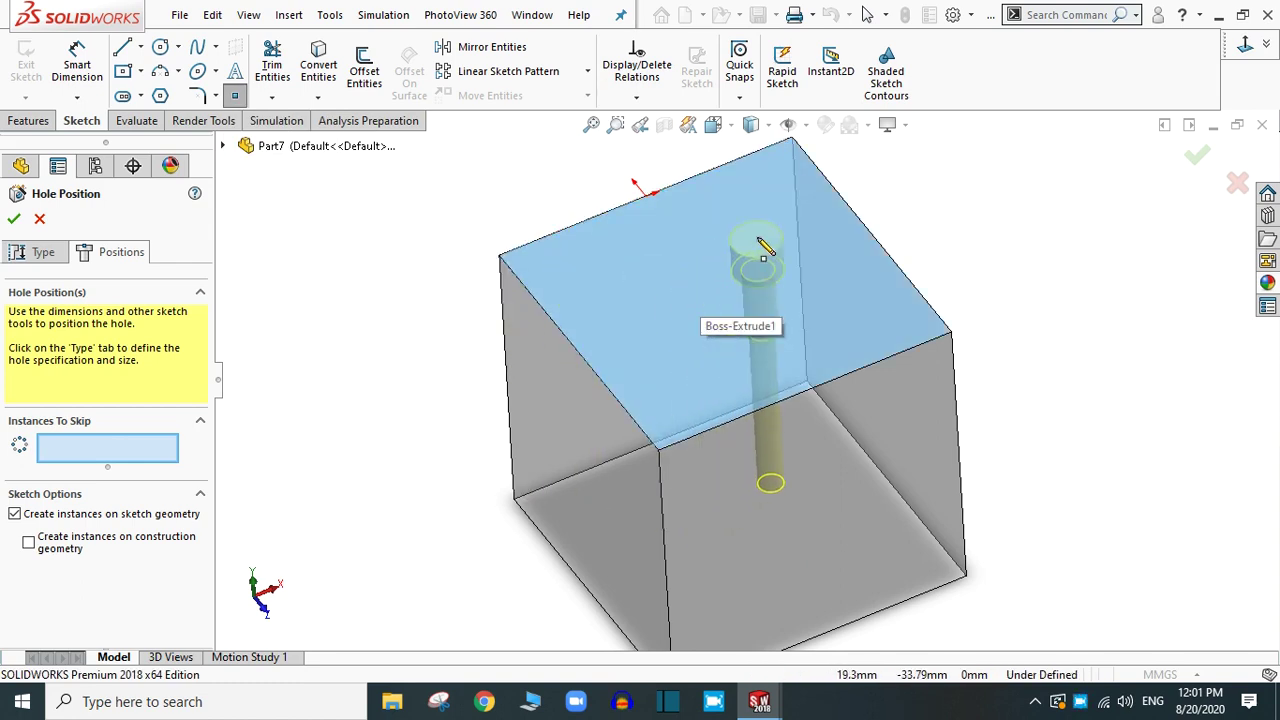
left_click(769, 231)
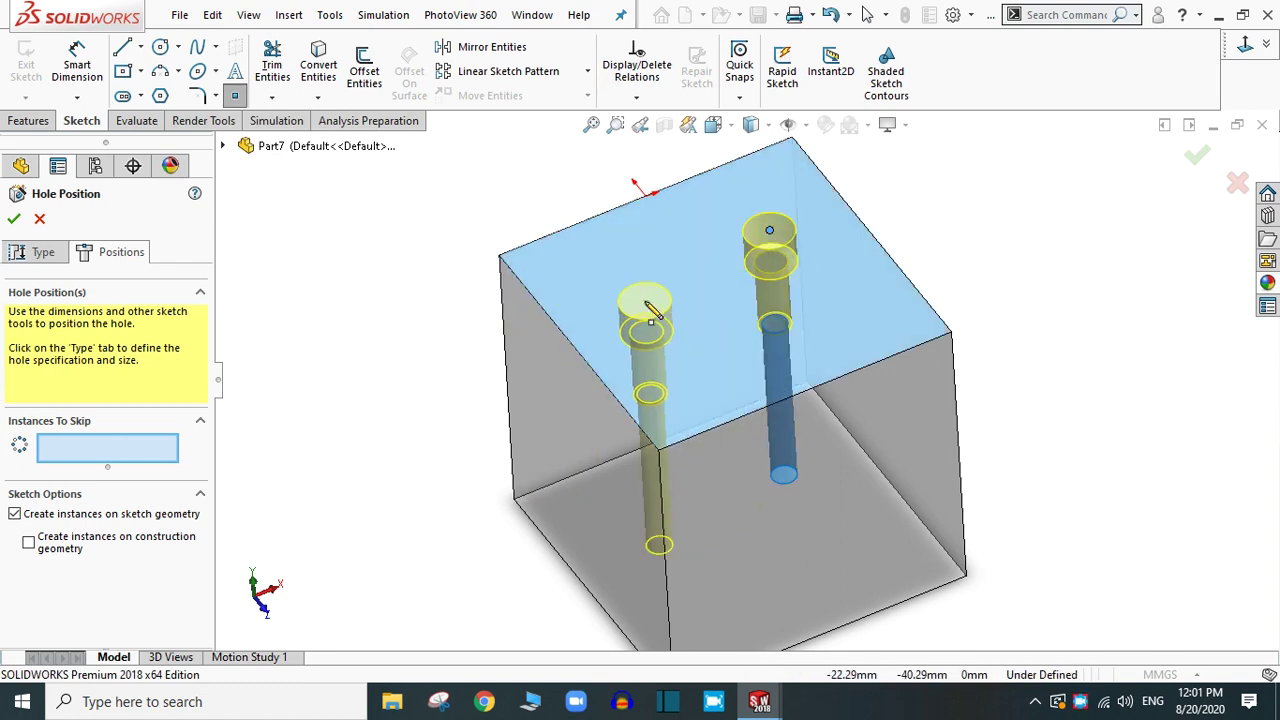
left_click(645, 301)
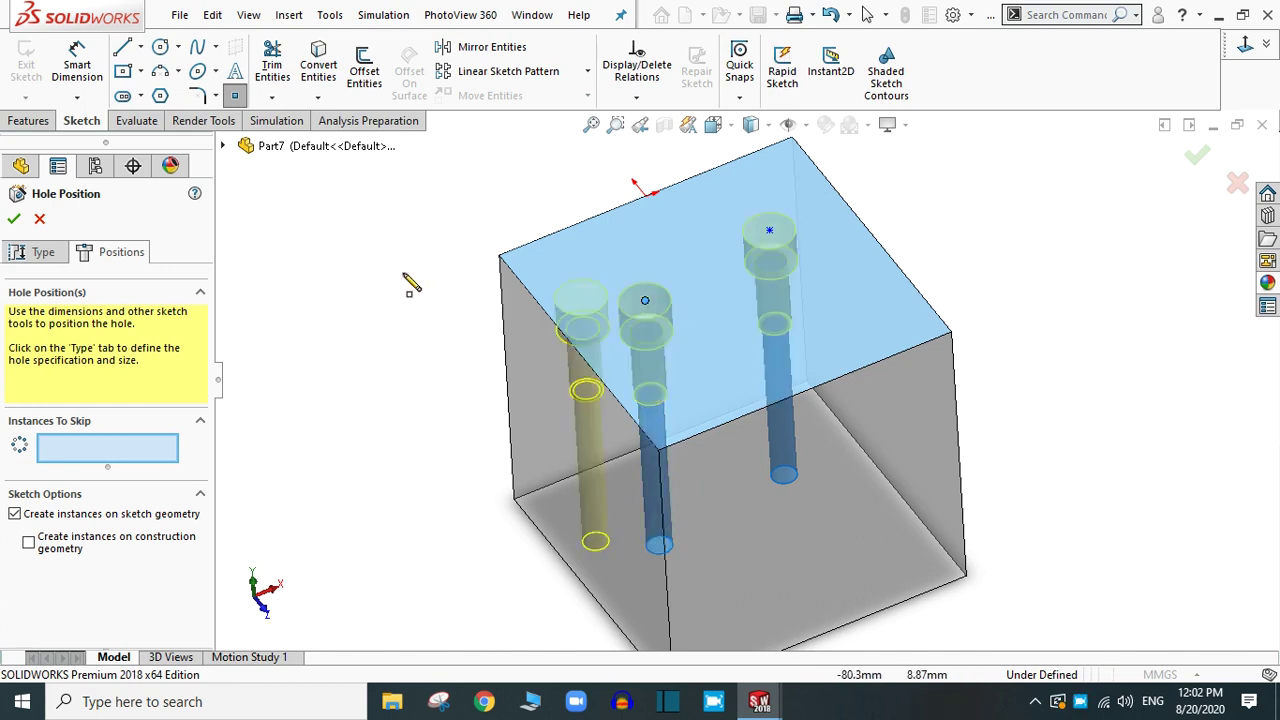
left_click(1245, 50)
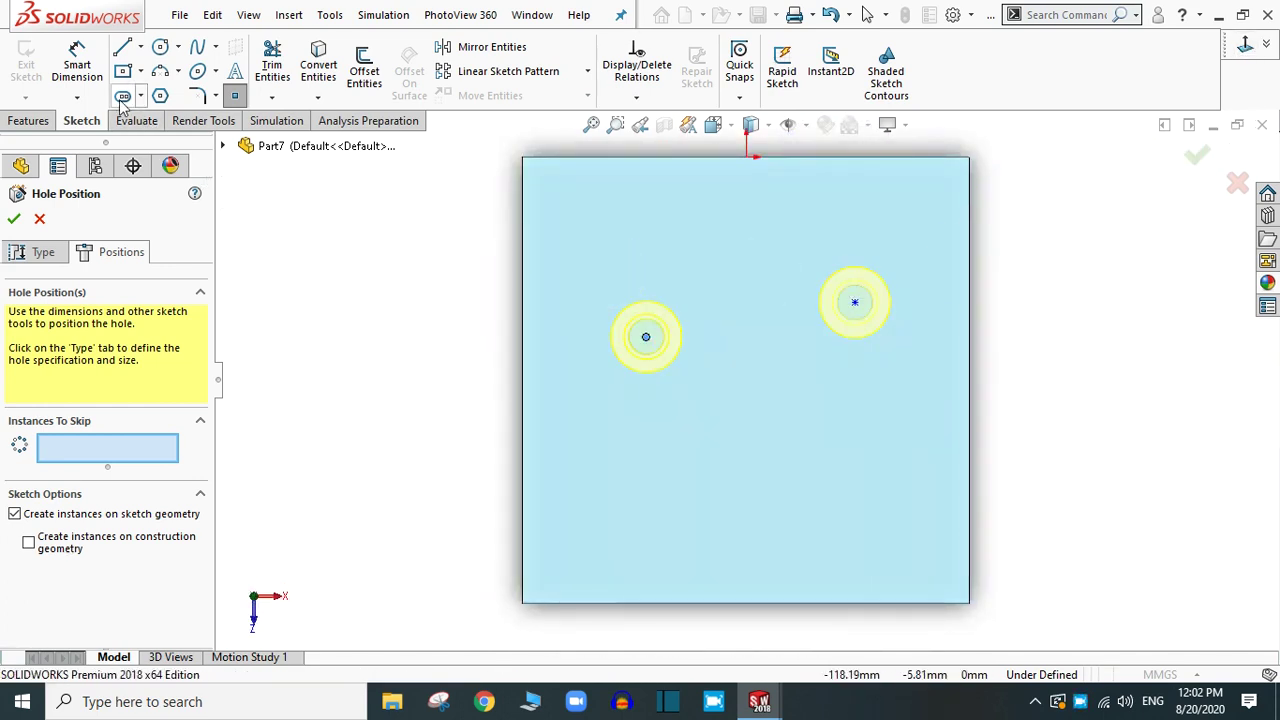
Dimension the left hole centre 30 mm from the left edge and 40 mm from the top edge.
left_click(77, 65)
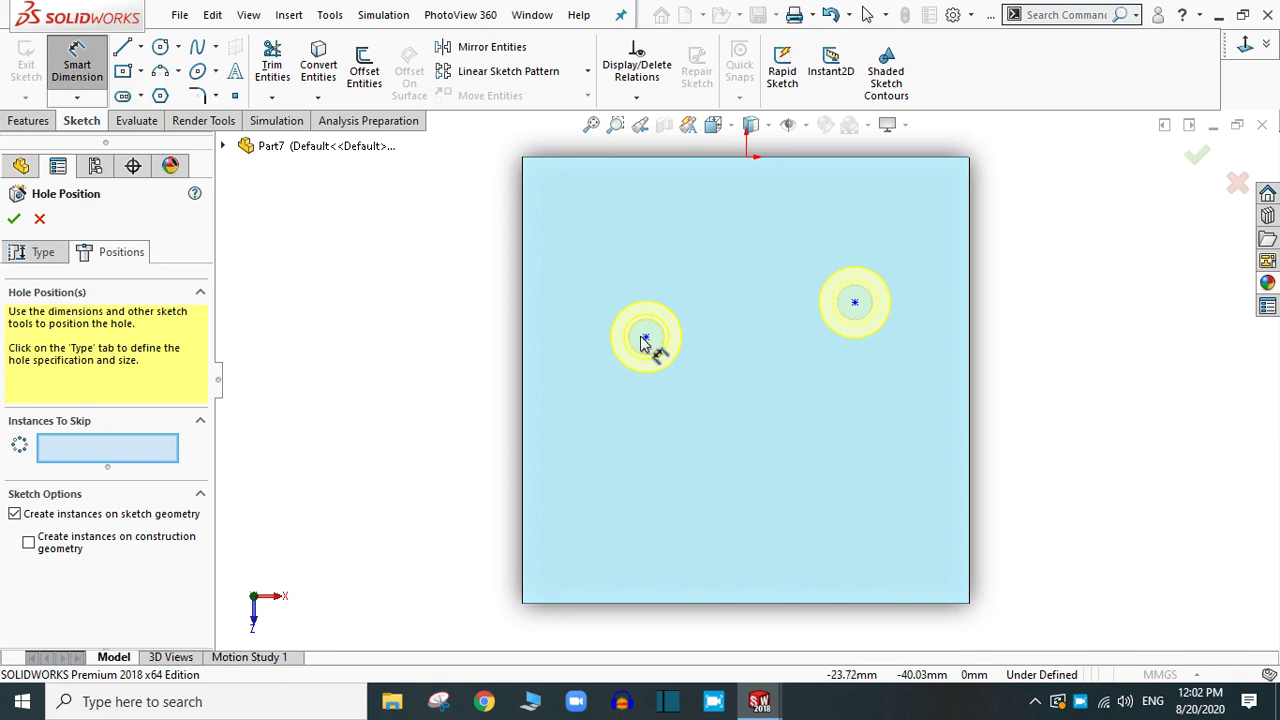
left_click(646, 340)
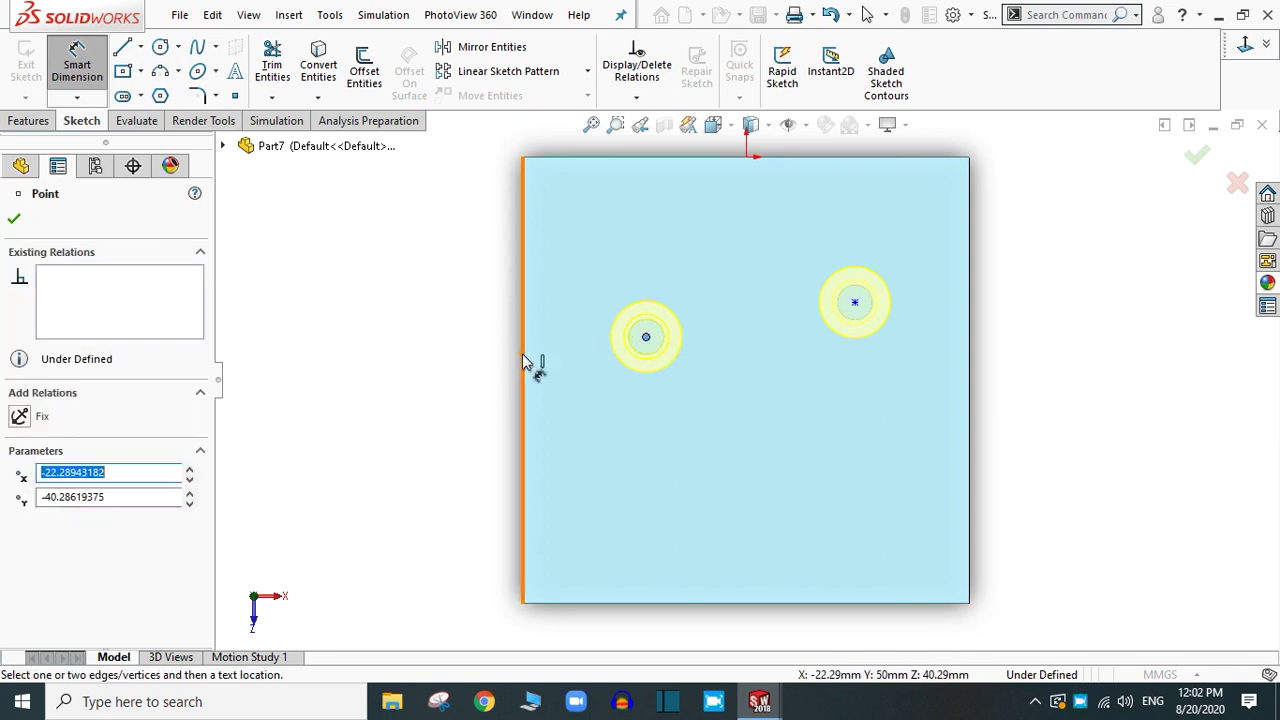
left_click(522, 362)
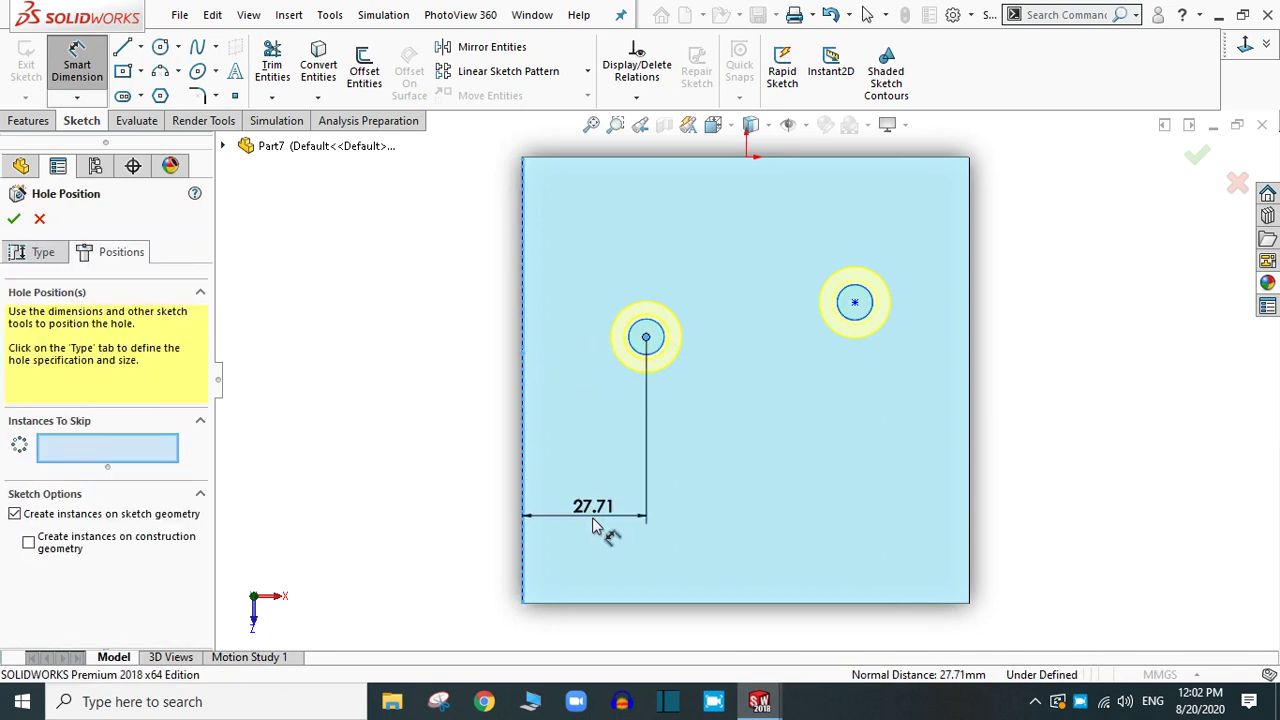
left_click(592, 517)
key("Return")
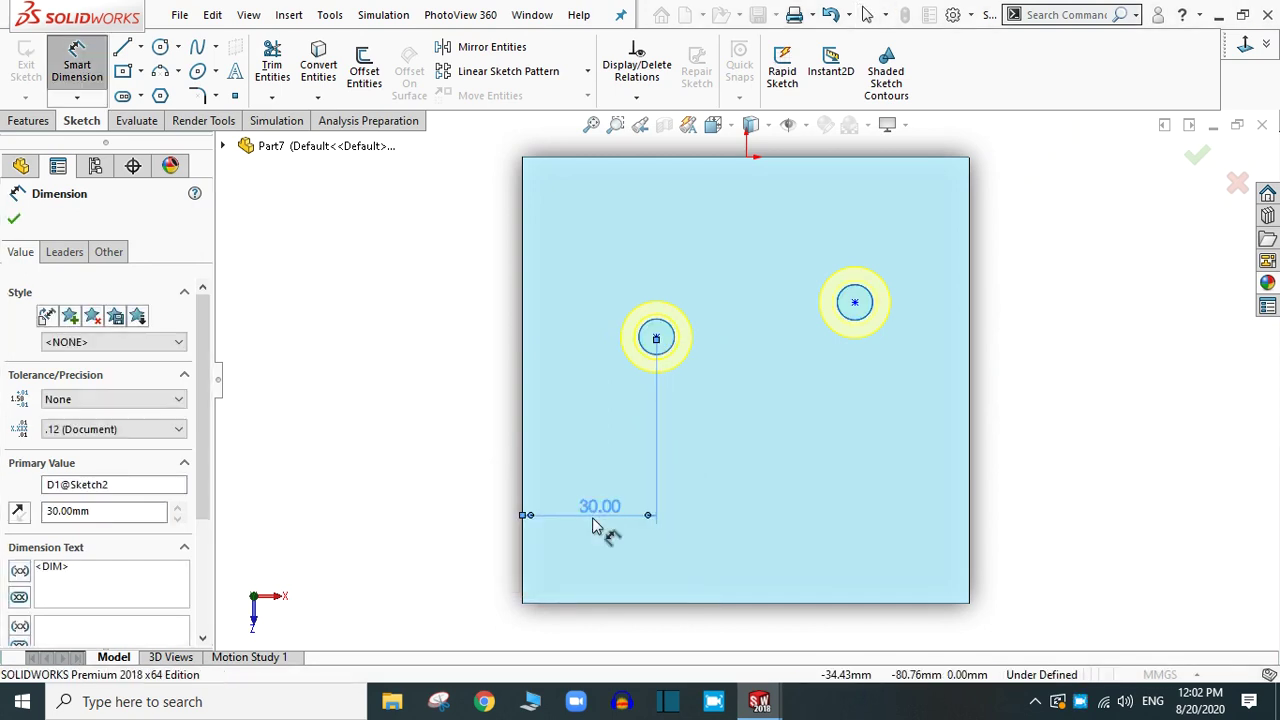
left_click(656, 338)
left_click(560, 157)
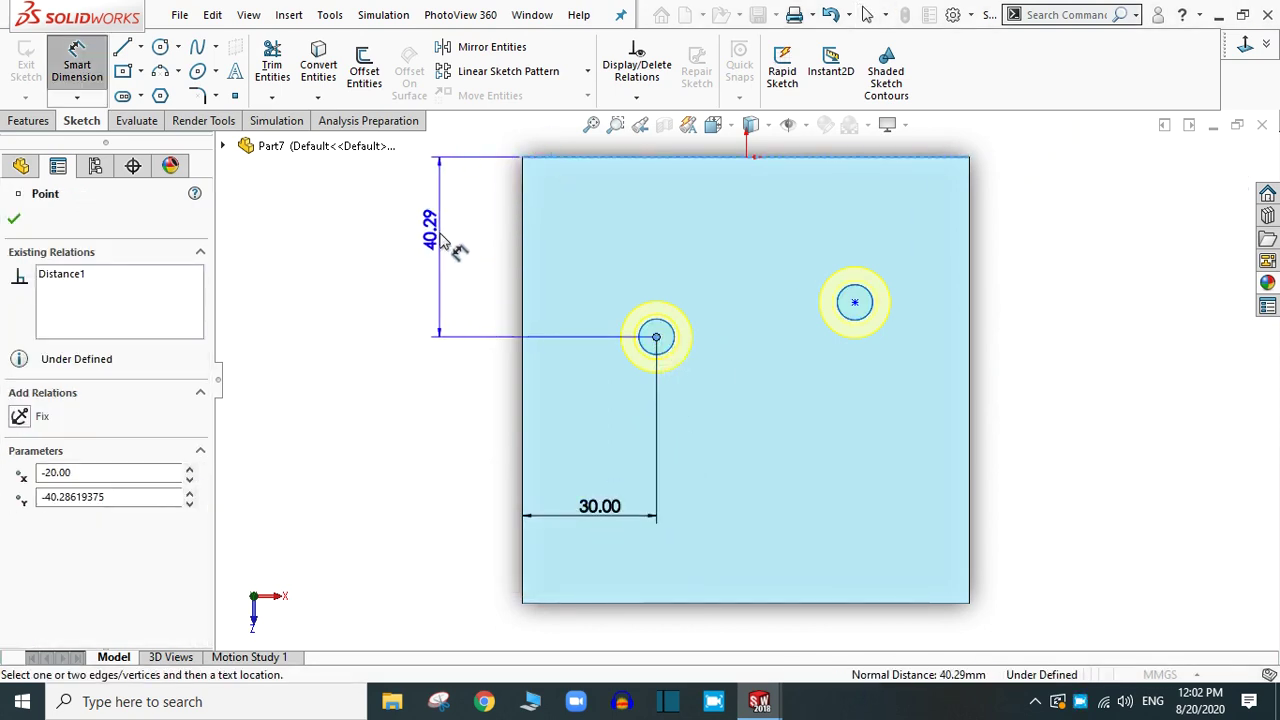
left_click(445, 245)
key("Return")
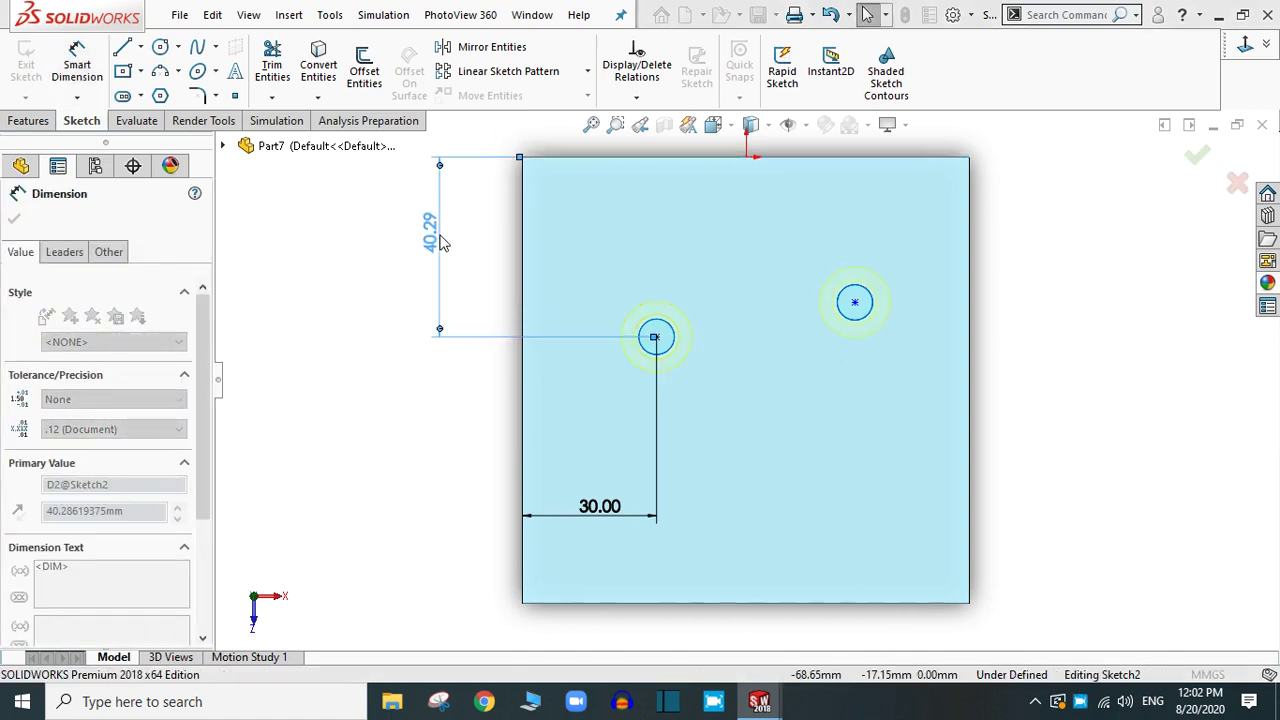
Dimension the right hole centre 30 mm from the top edge.
left_click(855, 303)
left_click(942, 158)
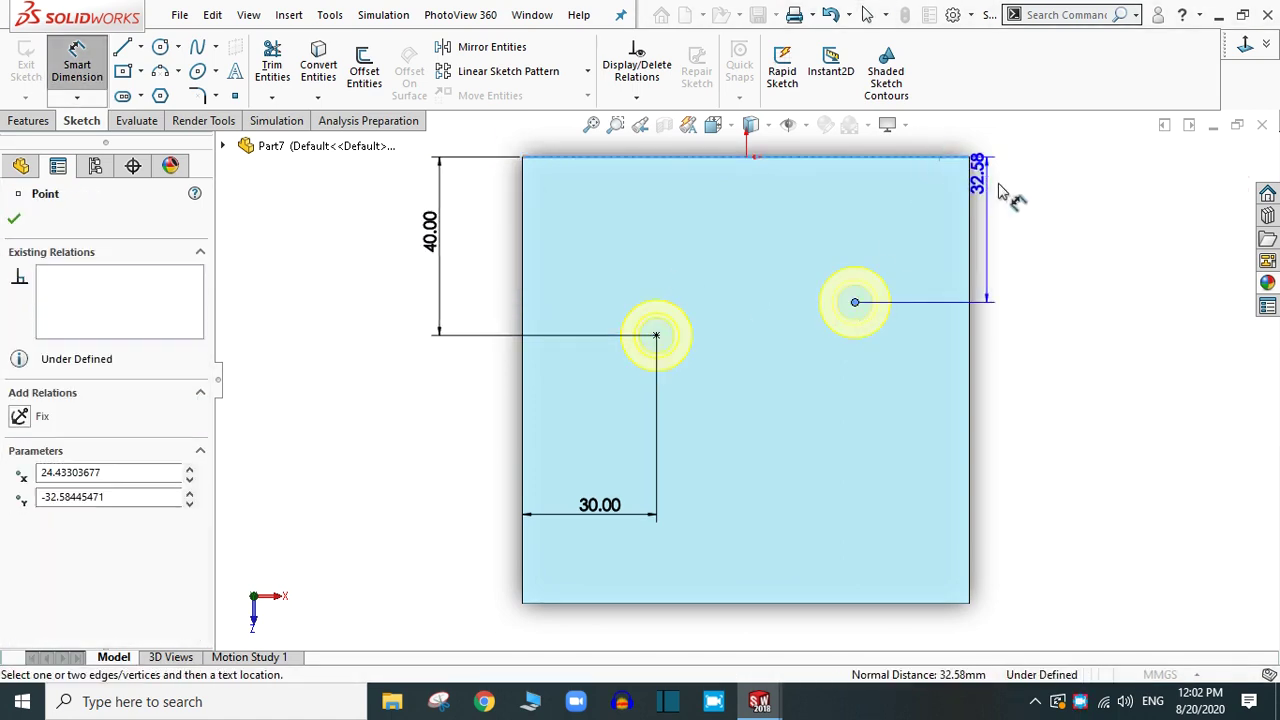
left_click(1036, 244)
key("Return")
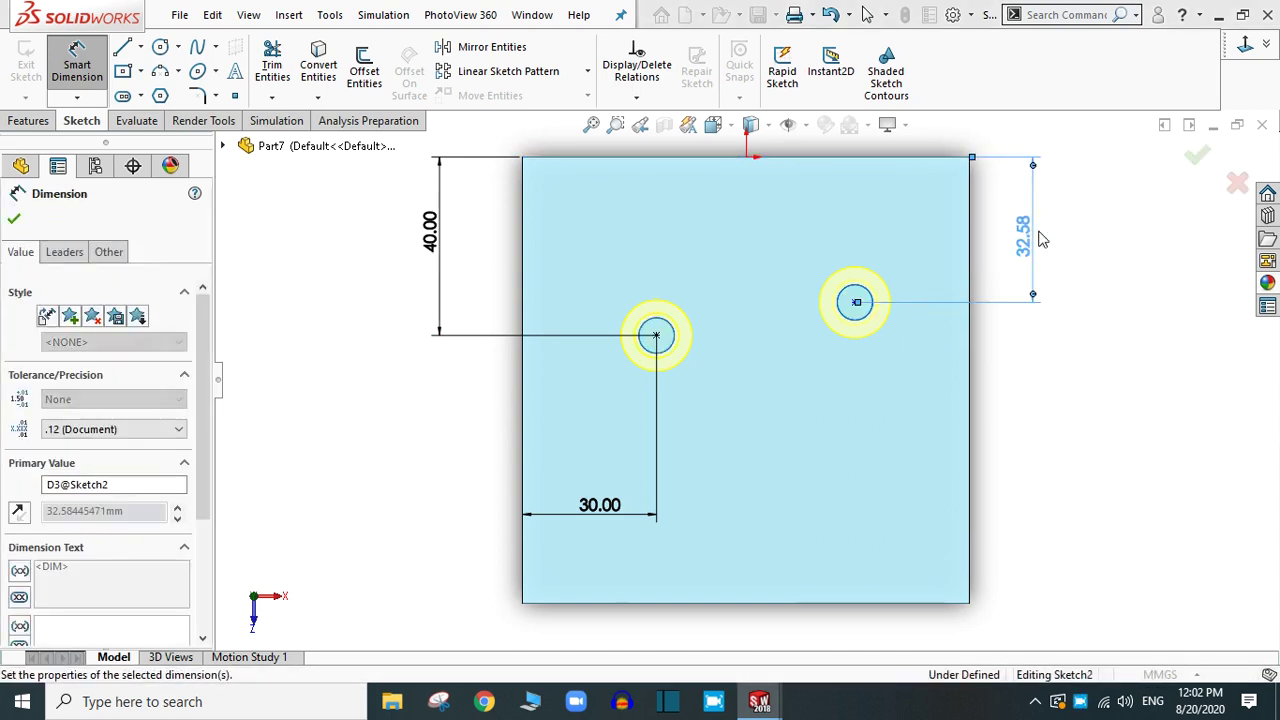
Set the spacing between the two hole centres to 45 mm and confirm the hole positions.
left_click(855, 292)
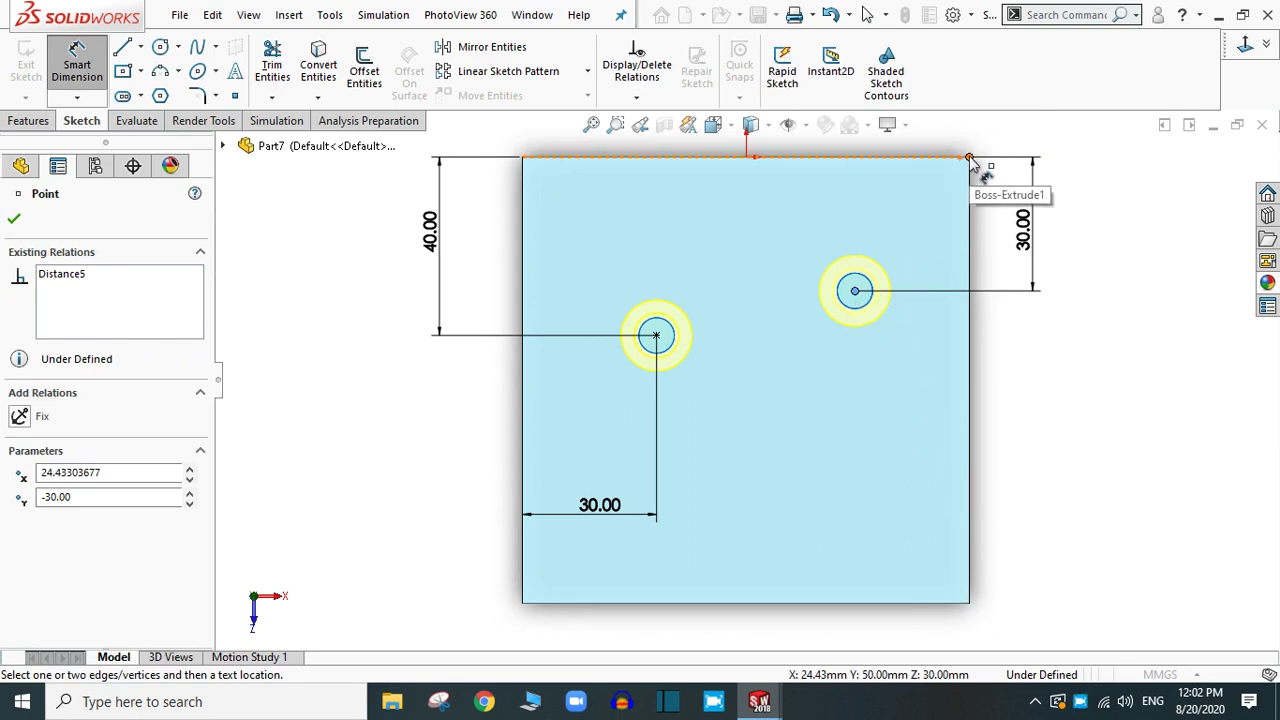
left_click(656, 337)
left_click(855, 291)
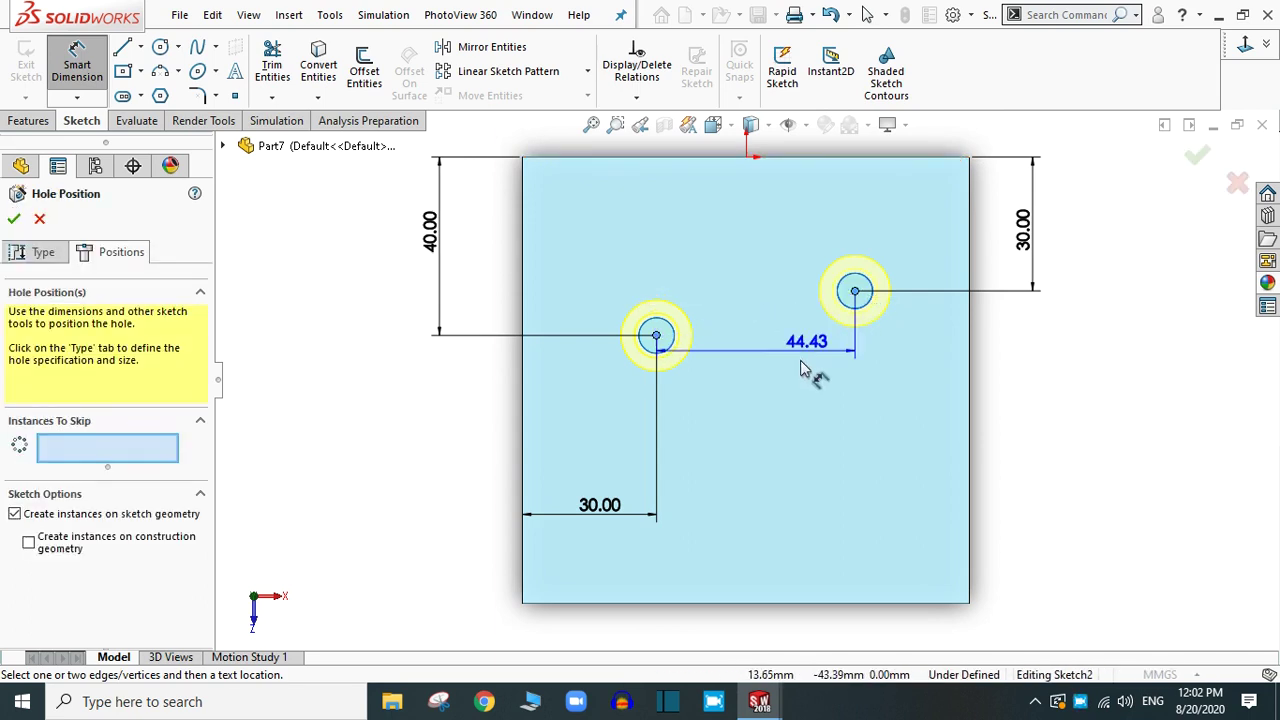
left_click(790, 405)
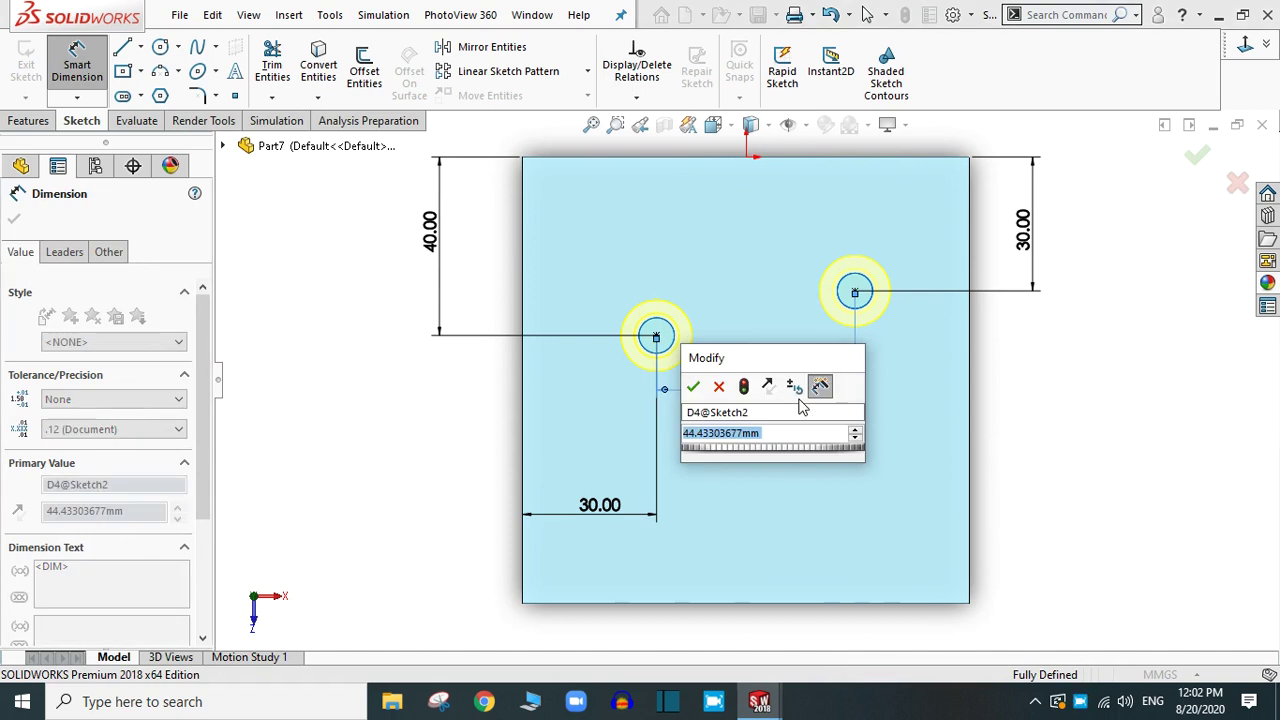
type("45")
key("Return")
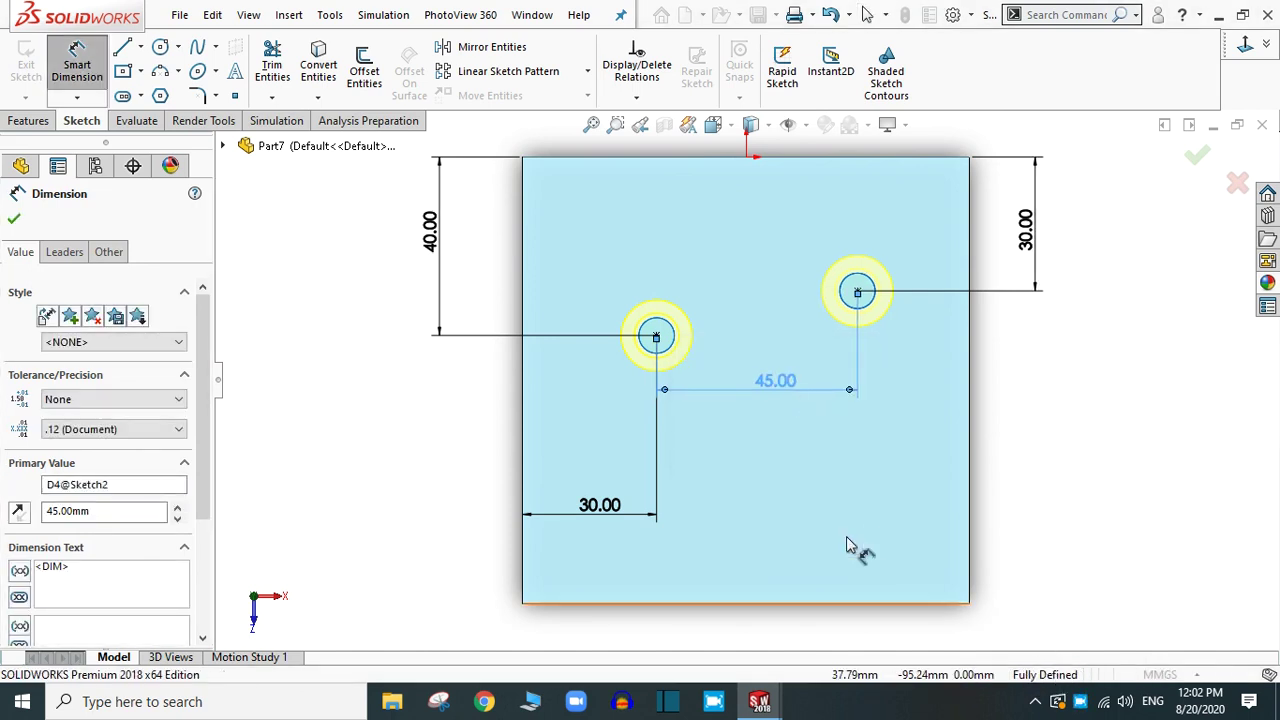
left_click(14, 222)
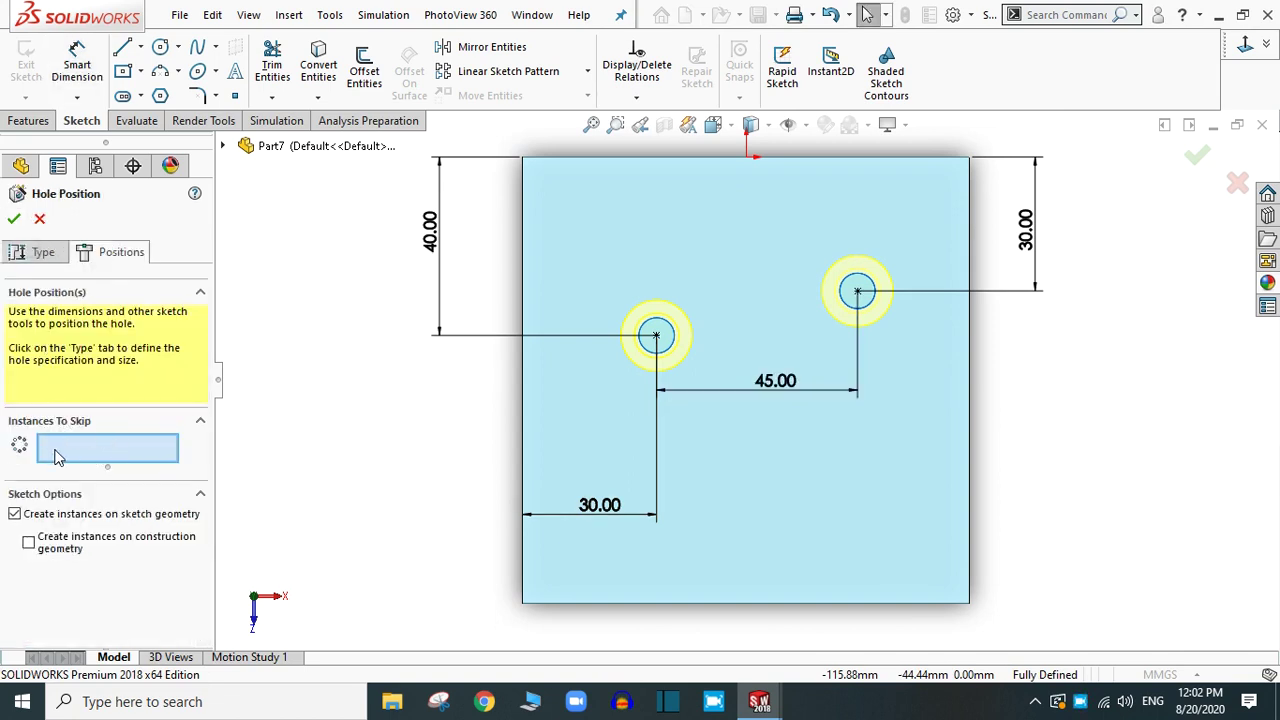
left_click(14, 222)
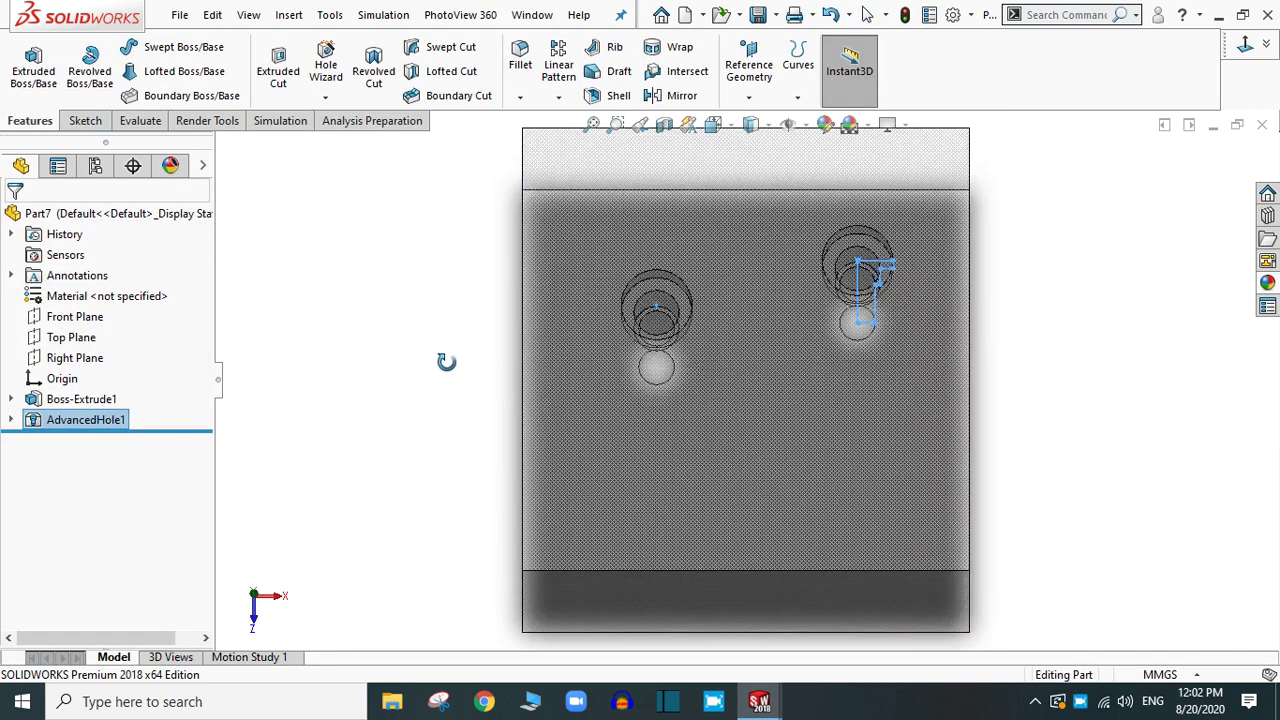
Orbit and zoom around the cube to inspect both stepped counterbore and tapped holes.
middle_click_drag(446, 362, 809, 363)
scroll(971, 331, "up", 4)
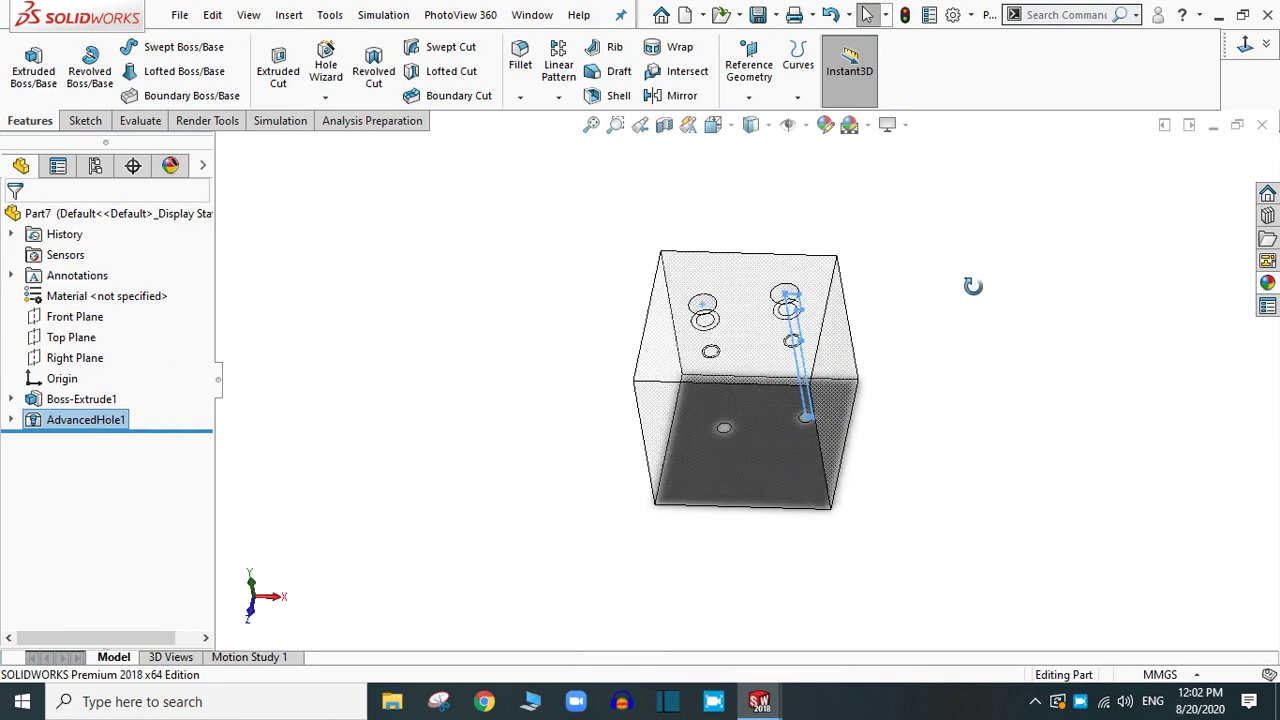
mouse_move(972, 286)
middle_mouse_down()
mouse_move(1003, 203)
mouse_move(963, 274)
middle_mouse_up()
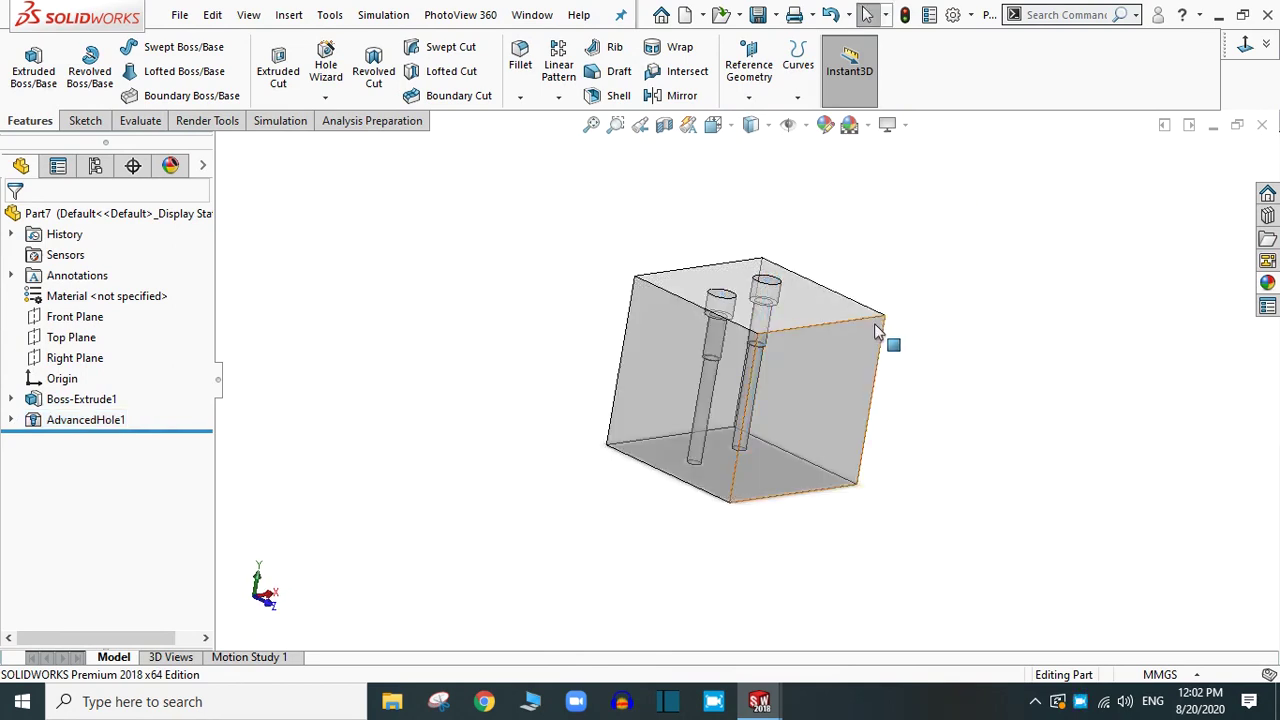
middle_click_drag(874, 323, 814, 340)
mouse_move(1000, 297)
middle_mouse_down()
mouse_move(940, 277)
mouse_move(991, 241)
mouse_move(1011, 303)
mouse_move(1006, 257)
middle_mouse_up()
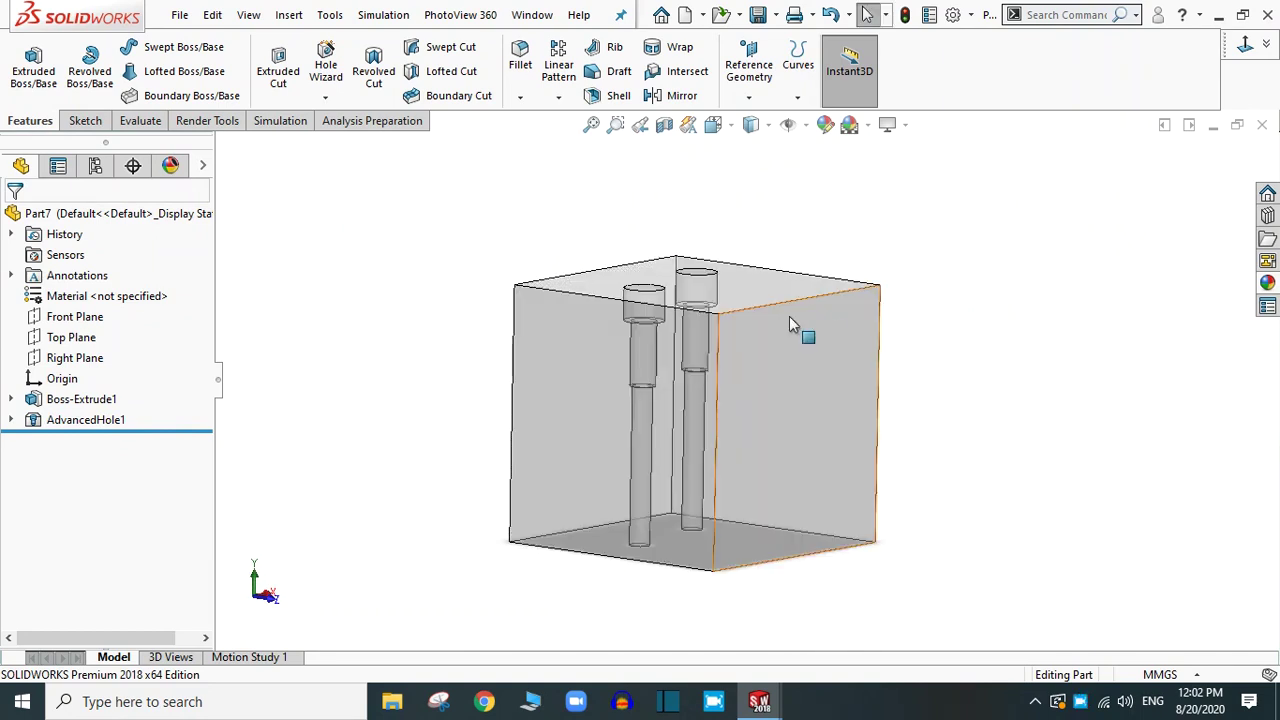
scroll(687, 326, "down", 5)
scroll(687, 335, "up", 8)
scroll(690, 340, "down", 3)
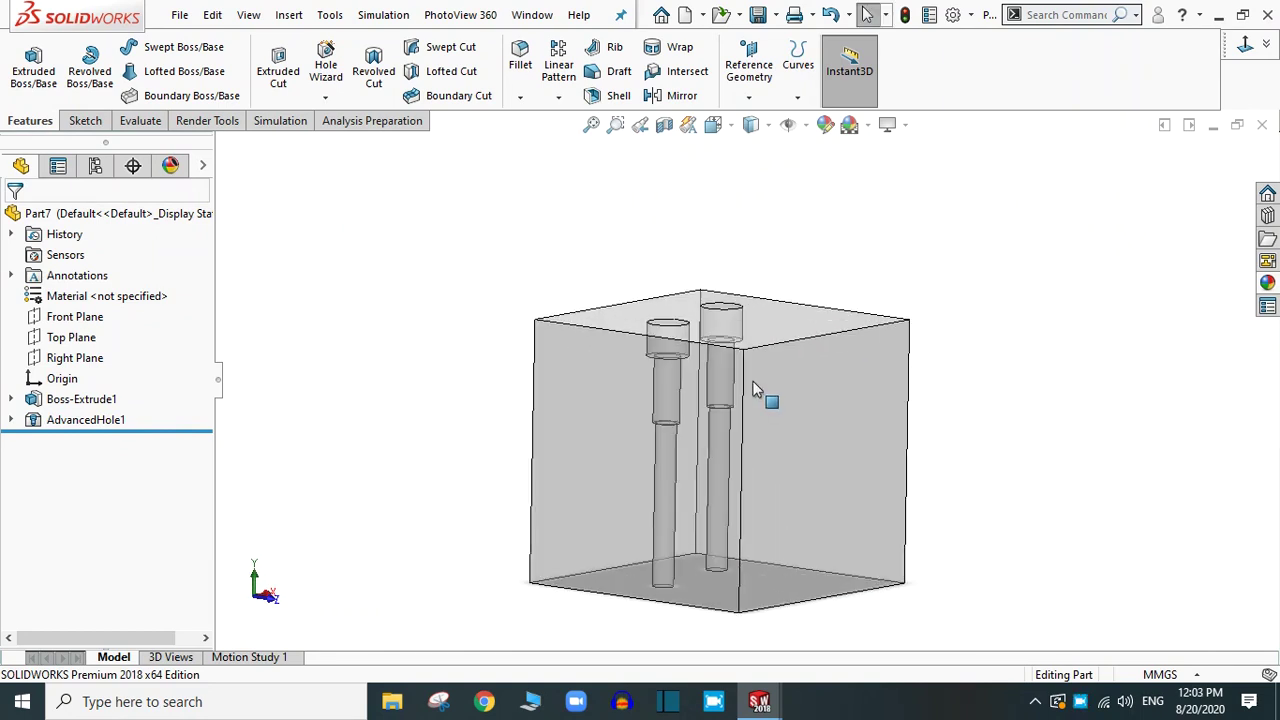
middle_click_drag(968, 363, 939, 363)
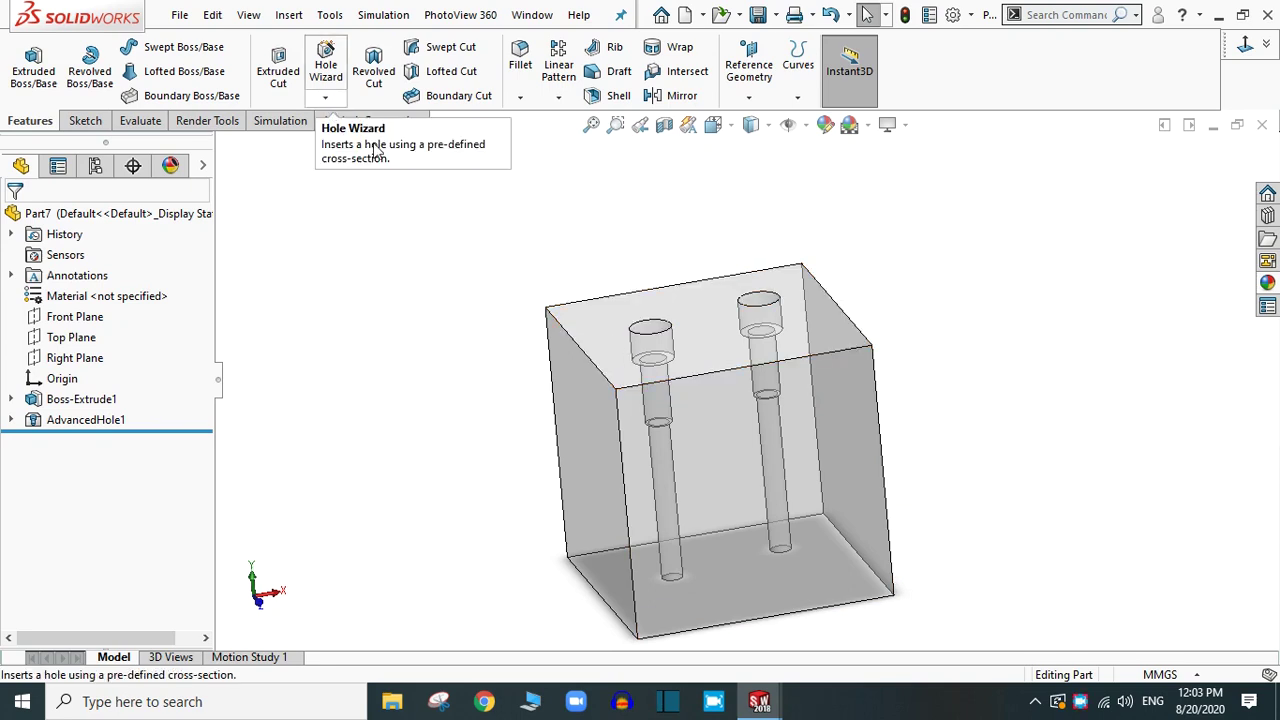
scroll(778, 428, "up", 1)
scroll(735, 410, "down", 3)
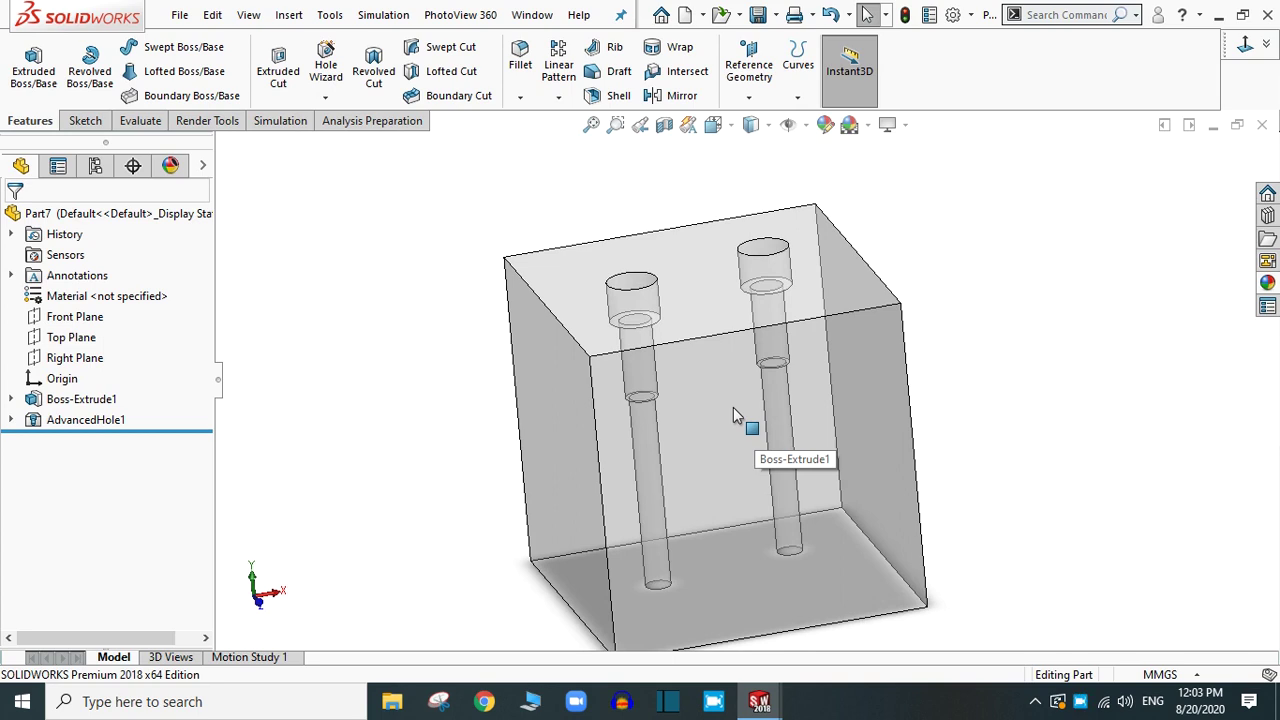